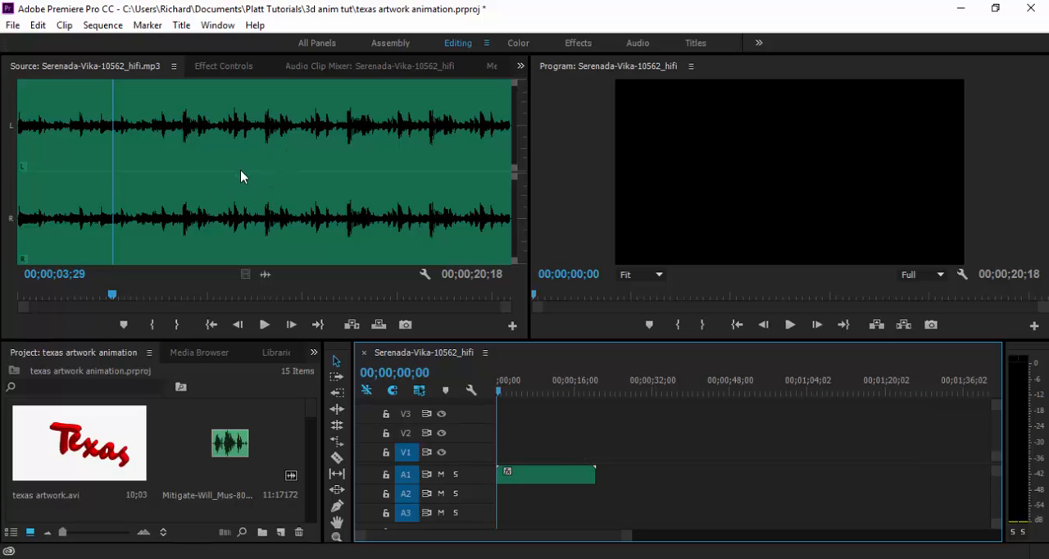
Examine the Serenada source waveform and the project's media clips at full-window size.
key("grave")
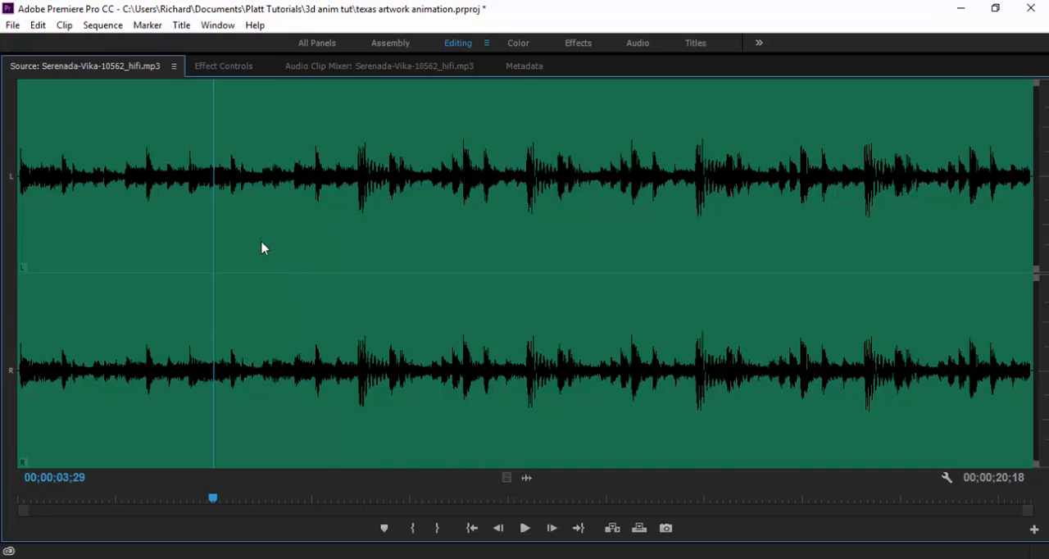
key("grave")
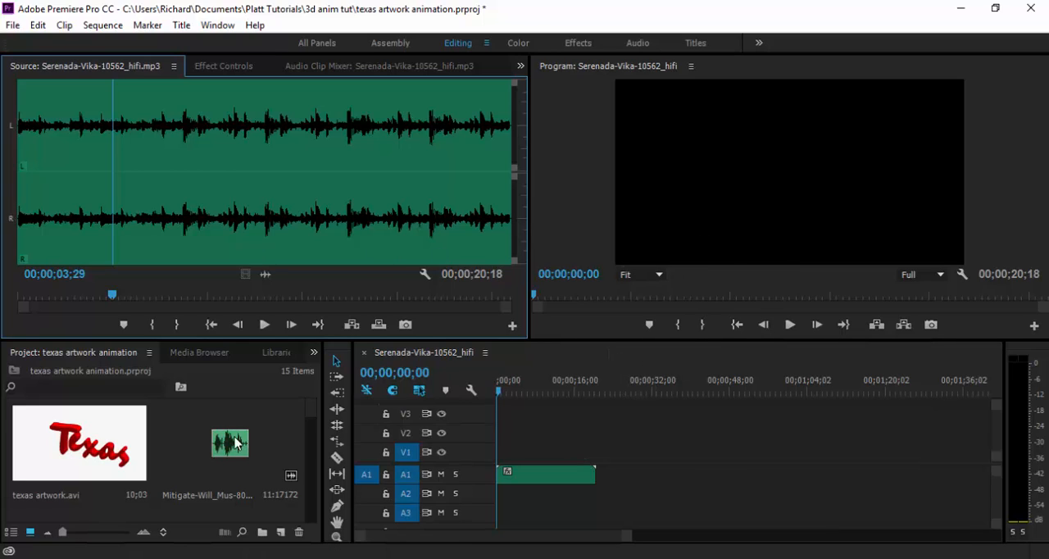
key("grave")
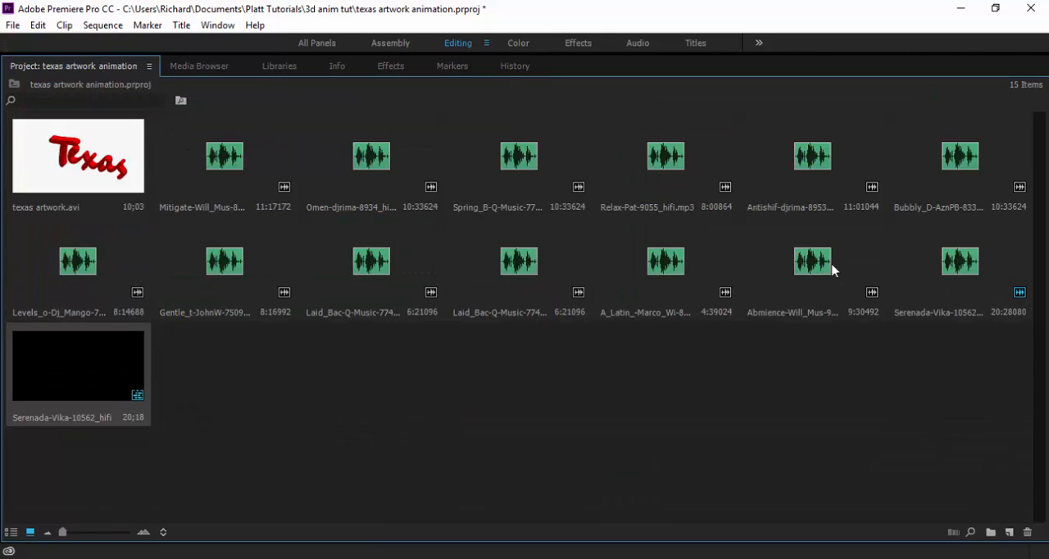
key("grave")
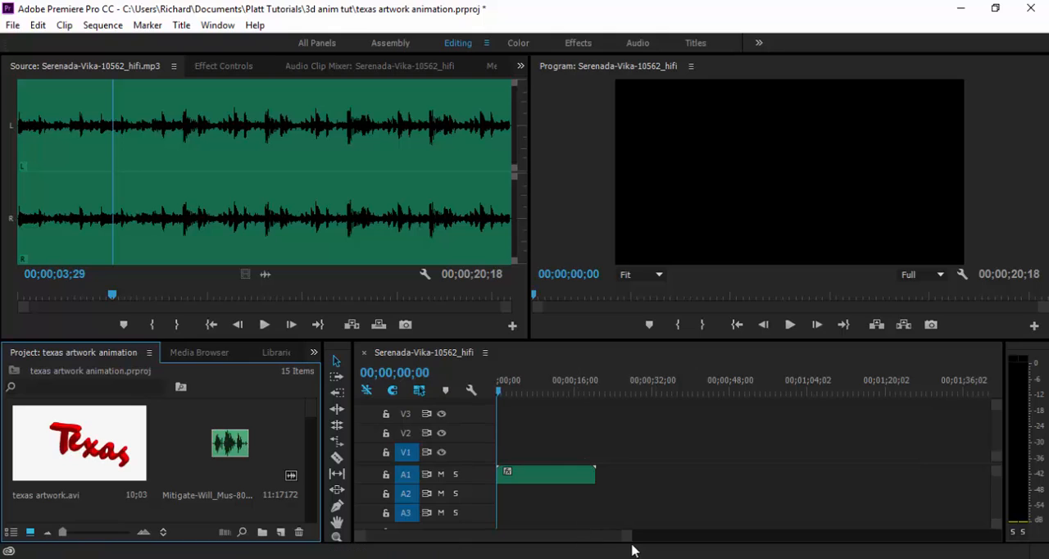
Expand audio track A1 in the sequence to show its waveform, and lock the track.
mouse_move(629, 540)
left_mouse_down()
mouse_move(563, 536)
mouse_move(623, 536)
left_mouse_up()
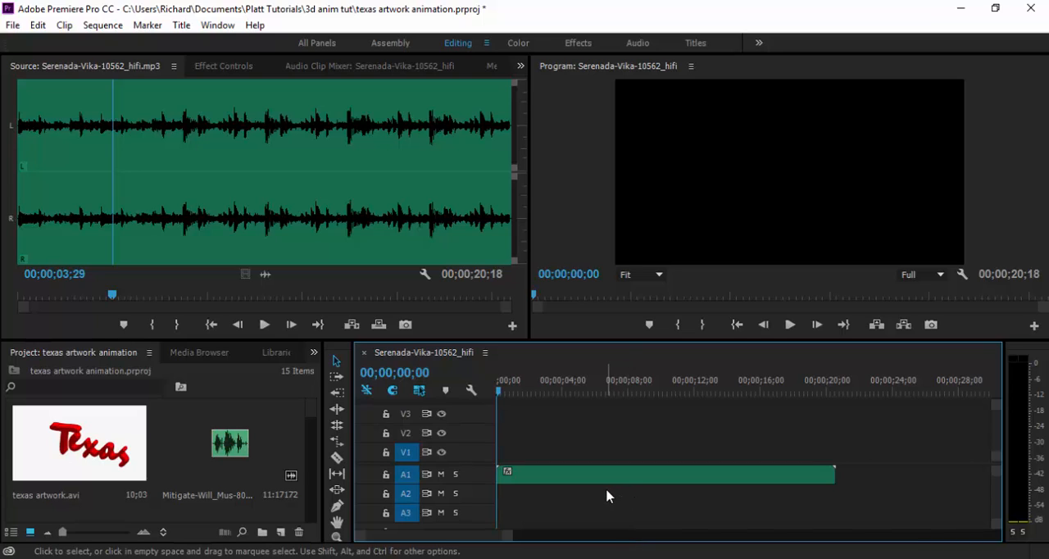
key("grave")
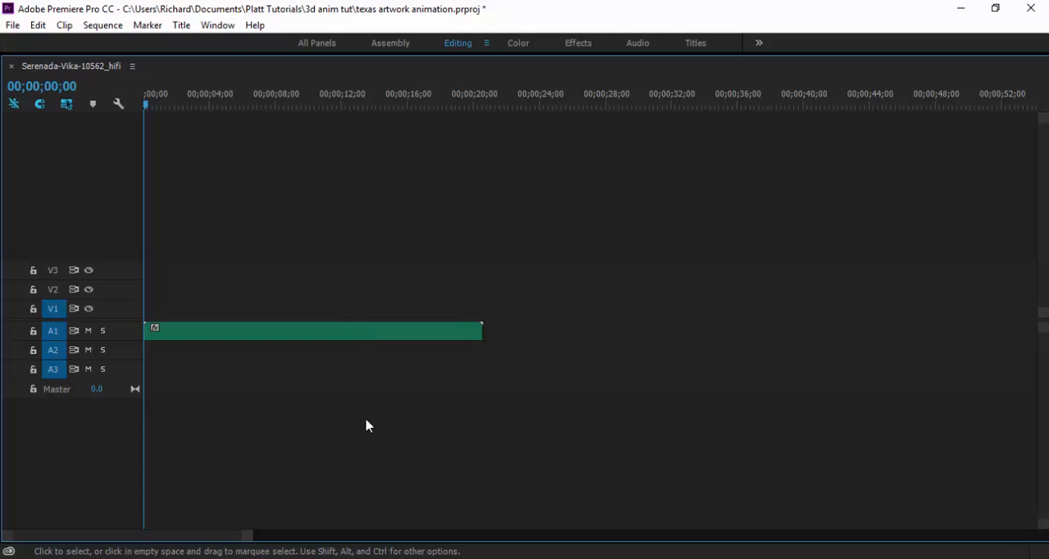
double_click(122, 340)
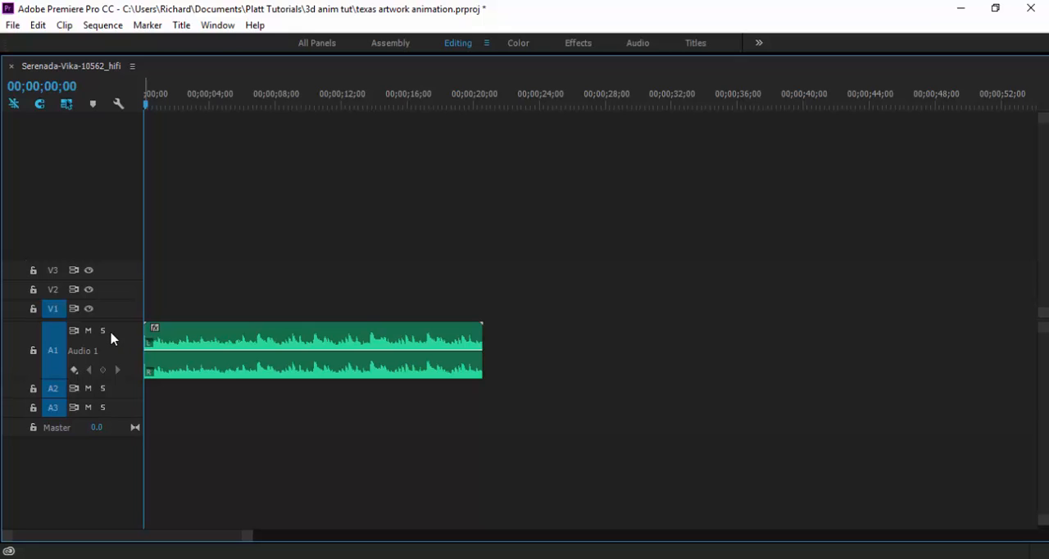
left_click(33, 351)
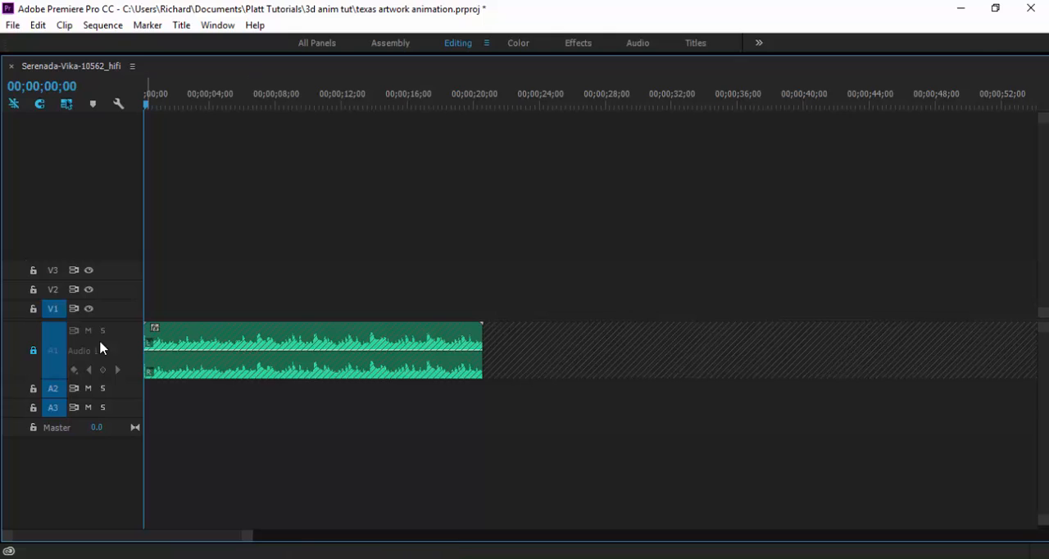
key("grave")
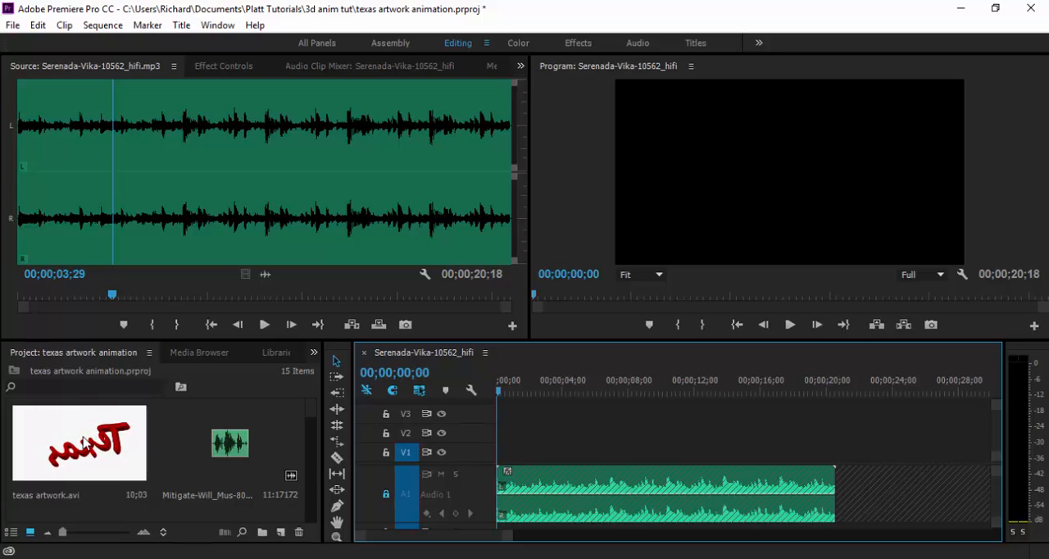
Place texas artwork.avi on video track V1 starting about 7 seconds in, with the track expanded to show thumbnails.
left_click_drag(85, 443, 613, 460)
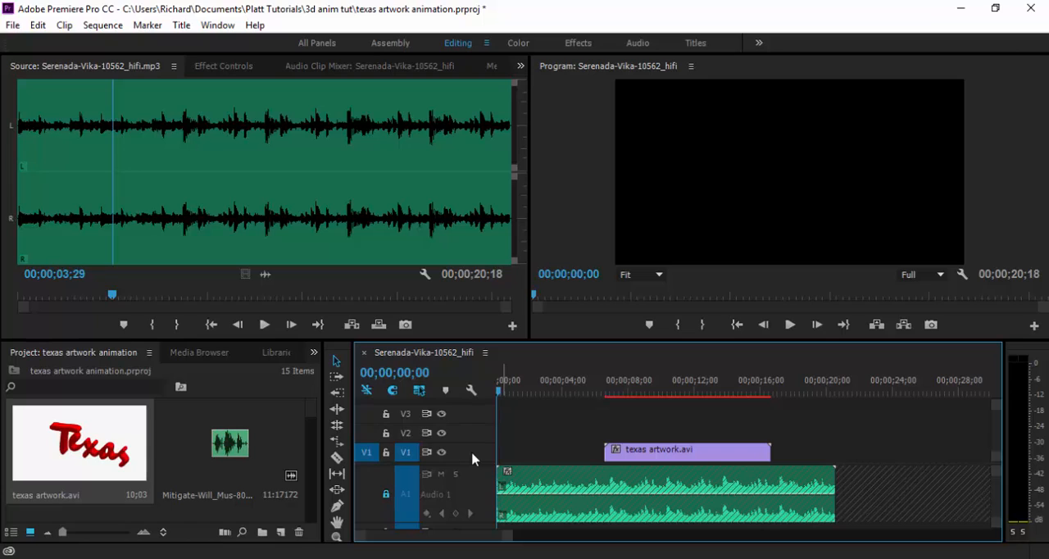
double_click(473, 459)
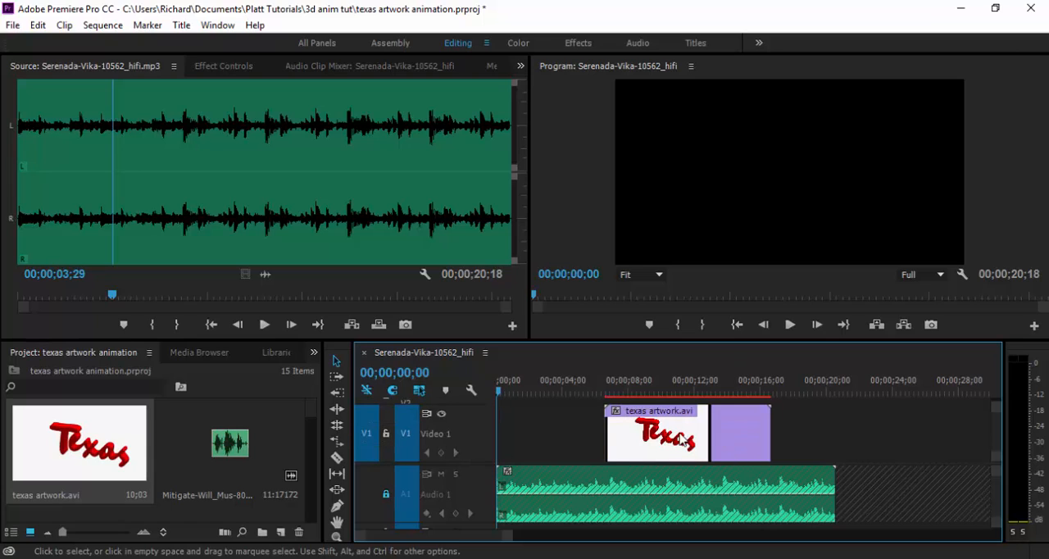
mouse_move(681, 441)
left_mouse_down()
mouse_move(624, 435)
mouse_move(678, 431)
left_mouse_up()
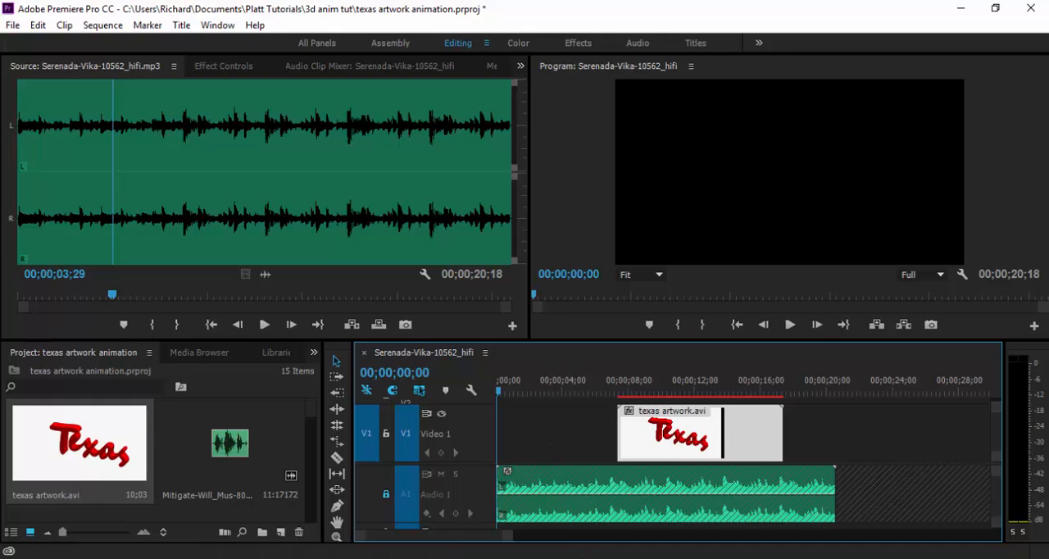
Switch to Photoshop and start a new document named "intro tiltle".
mouse_move(585, 558)
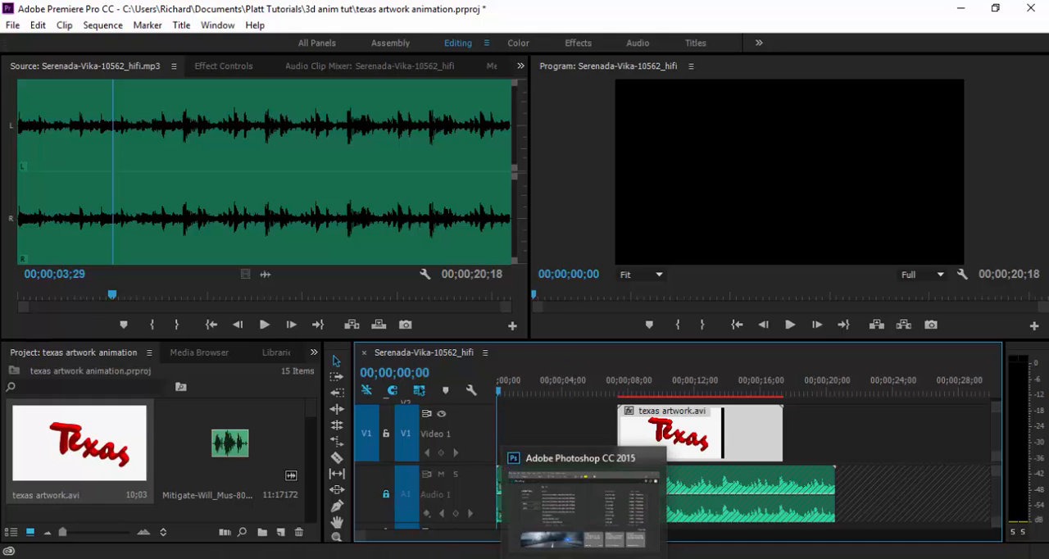
left_click(584, 558)
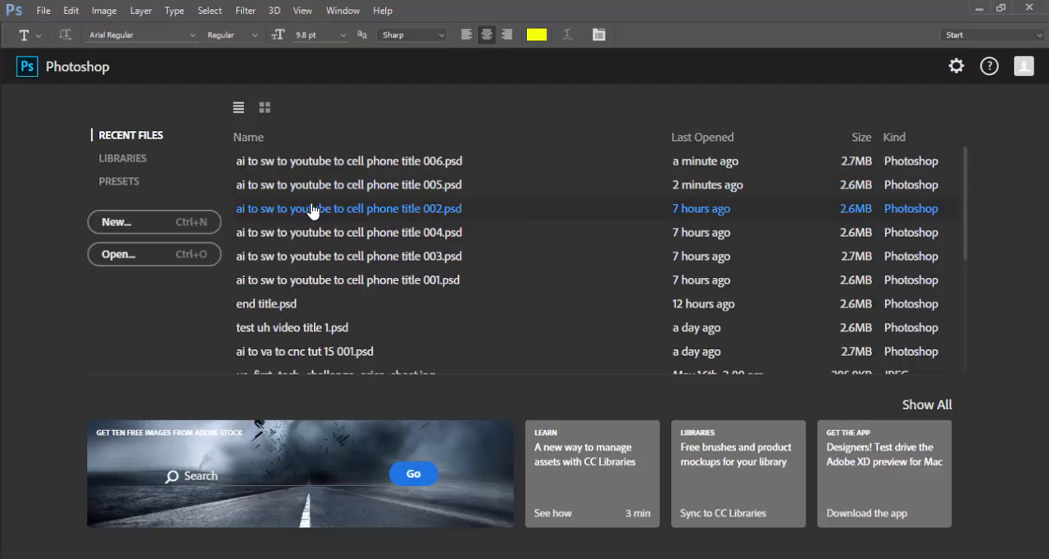
left_click(115, 222)
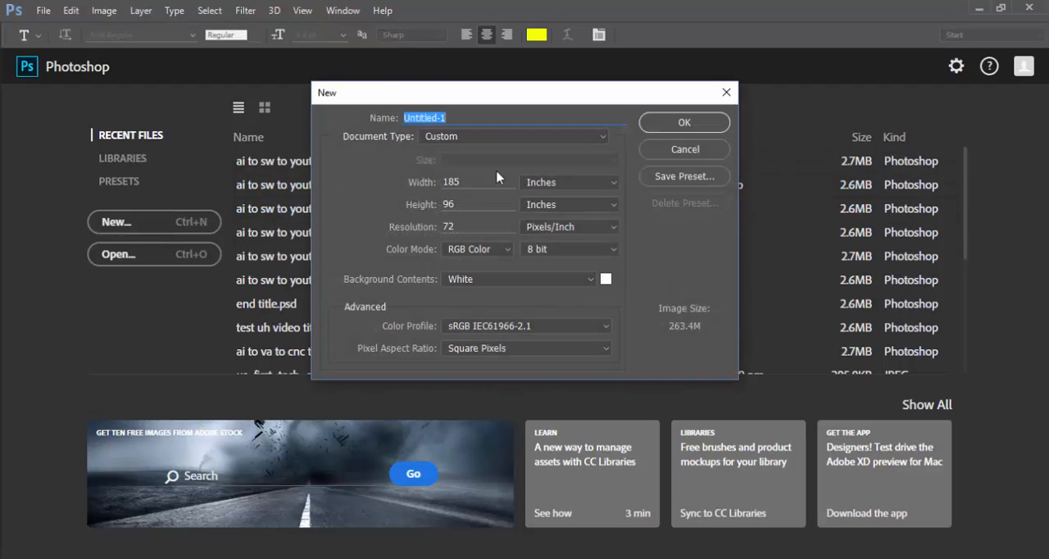
left_click_drag(460, 119, 394, 100)
type("intro")
Set the new document's type to Film & Video and its size preset to NTSC DV.
left_click(605, 138)
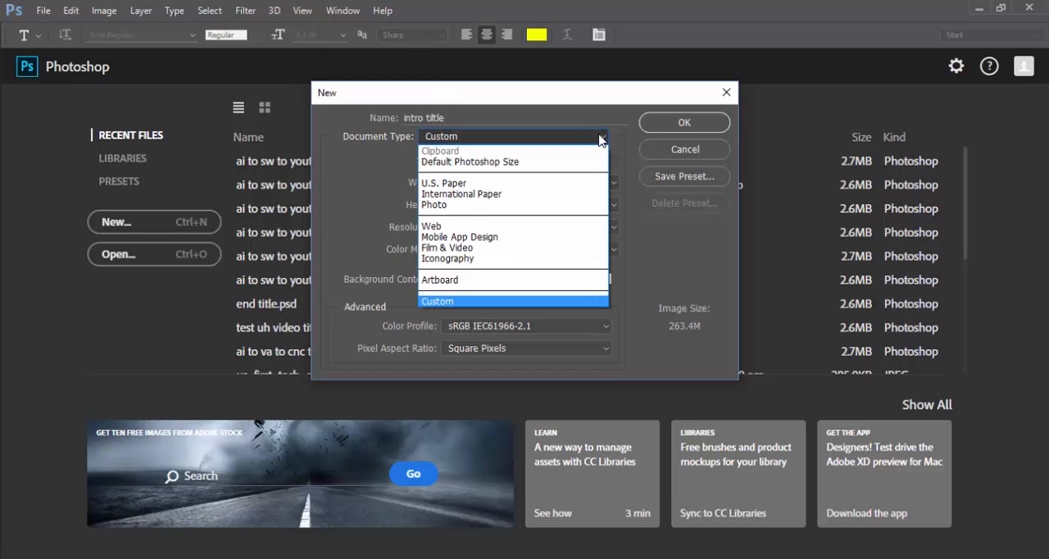
left_click(498, 248)
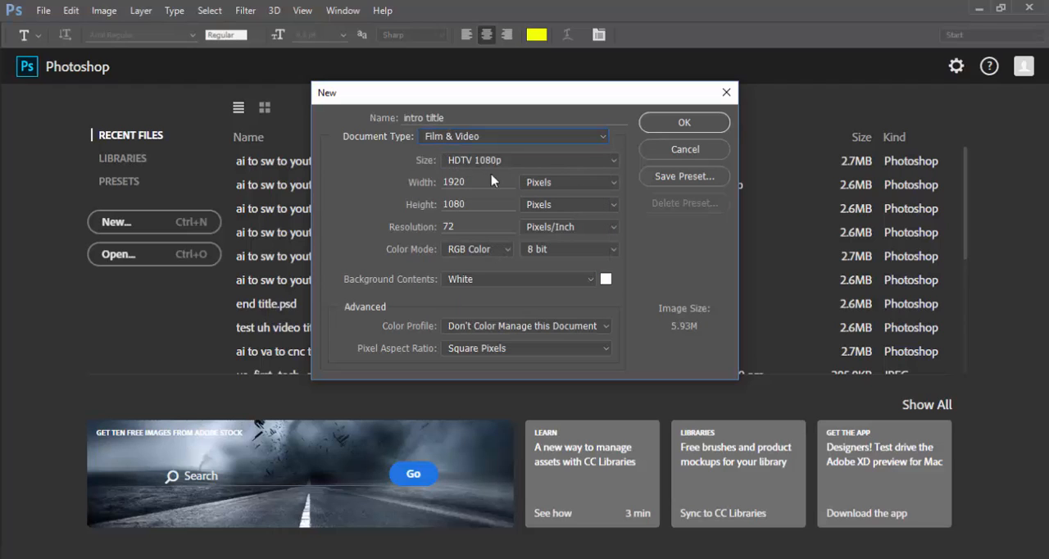
left_click(614, 163)
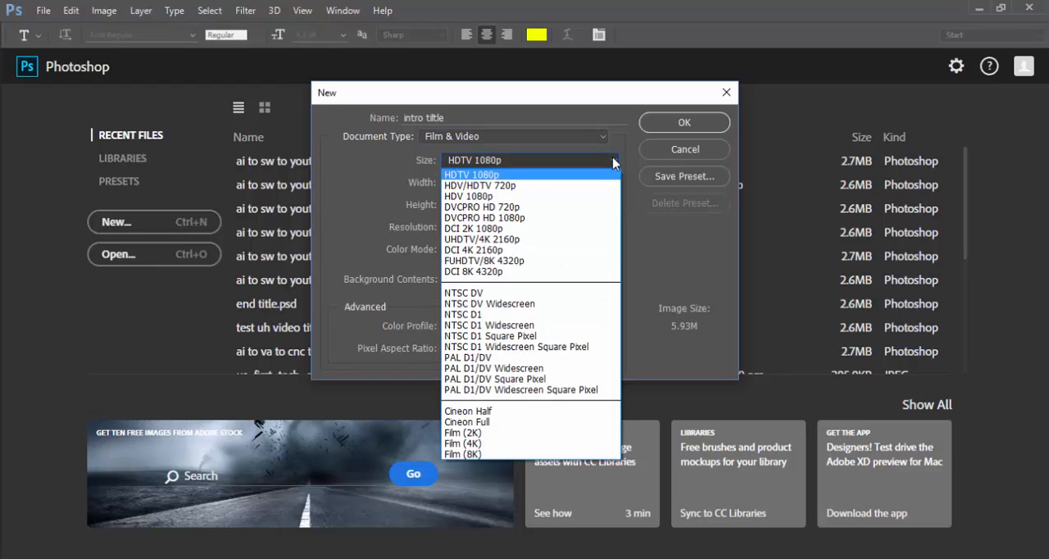
left_click(565, 191)
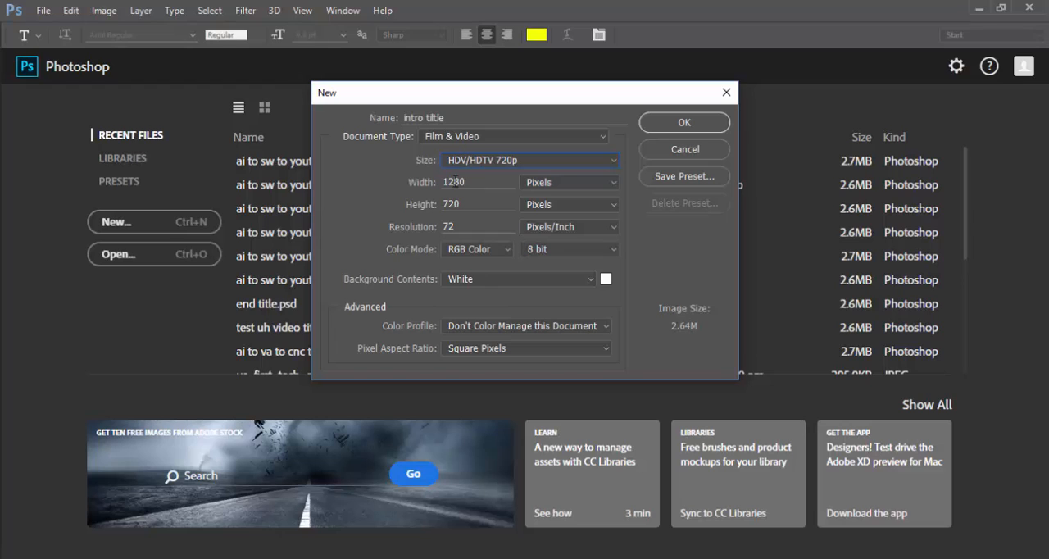
left_click(610, 167)
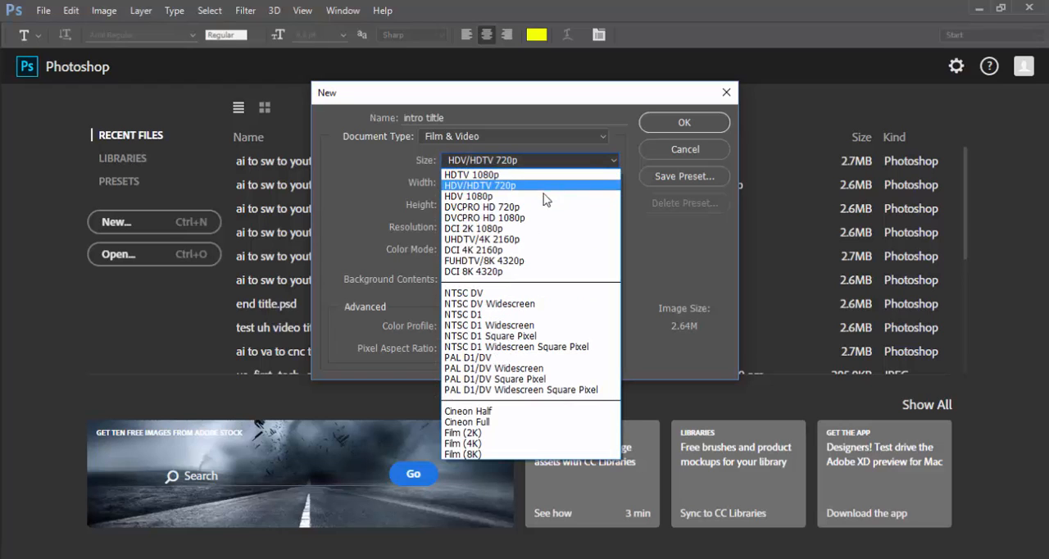
left_click(495, 294)
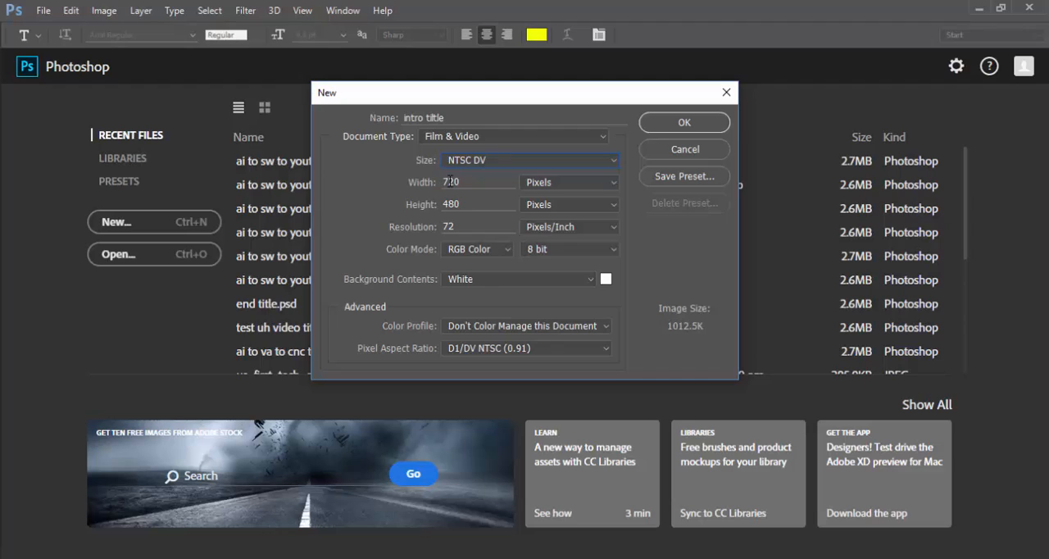
Set the background contents to Transparent and create the document.
left_click(591, 279)
left_click(558, 319)
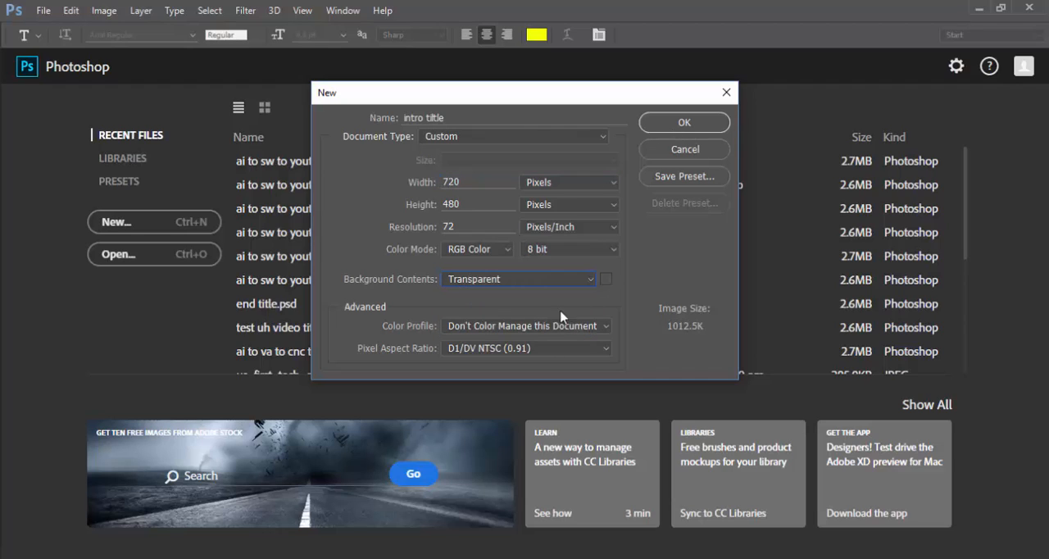
left_click(662, 125)
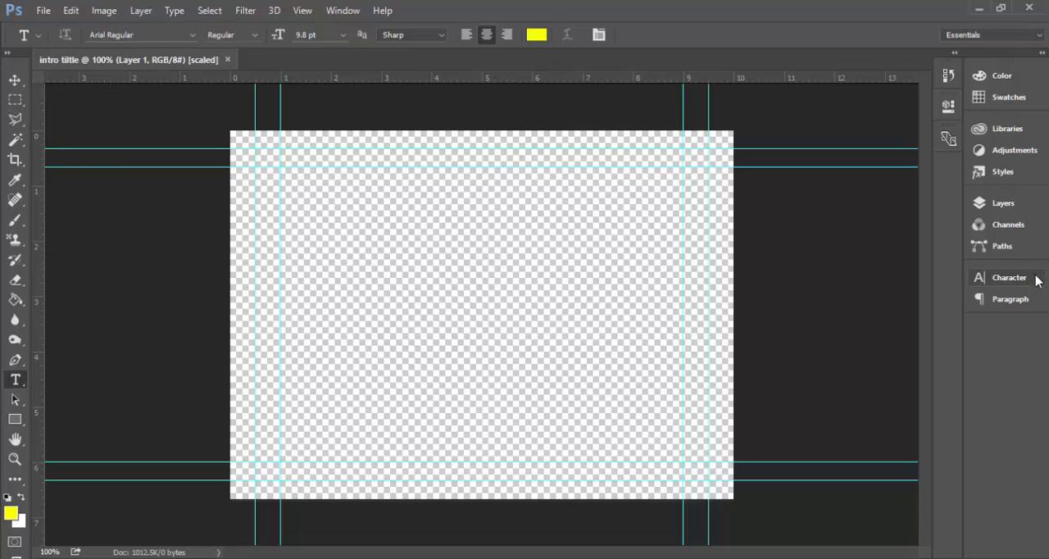
Lock all attributes of Layer 1 and add a new empty layer above it.
left_click(979, 205)
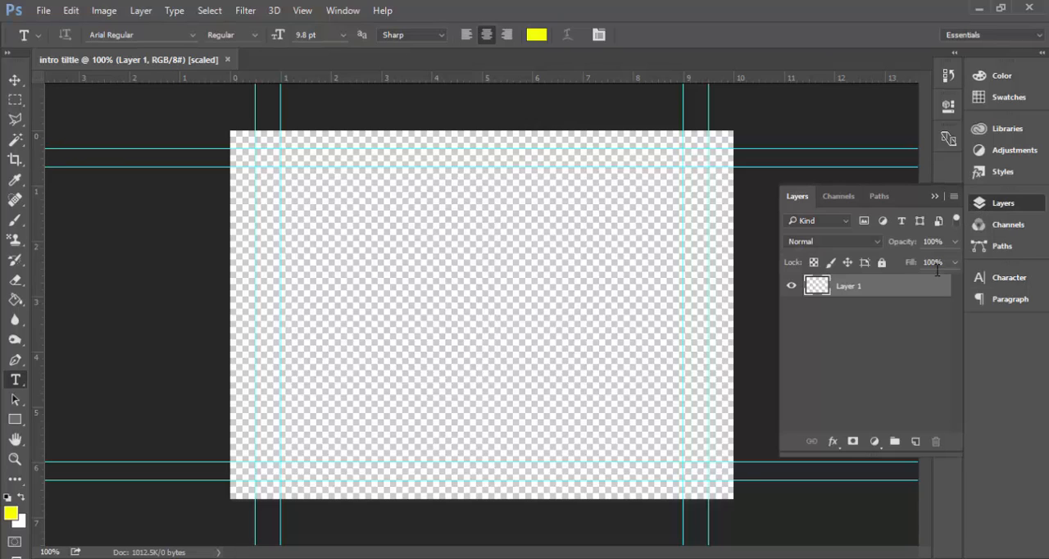
left_click(883, 264)
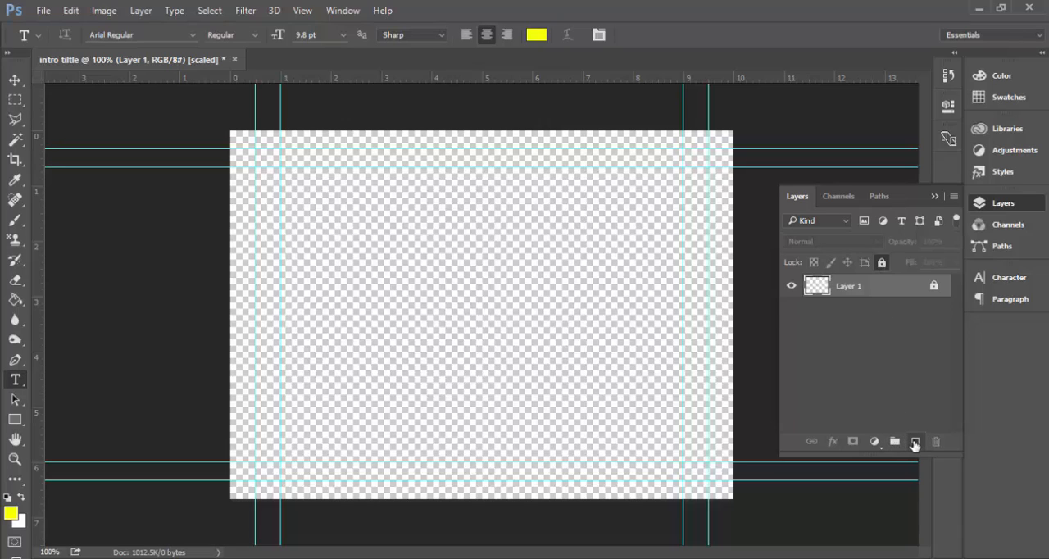
left_click(916, 443)
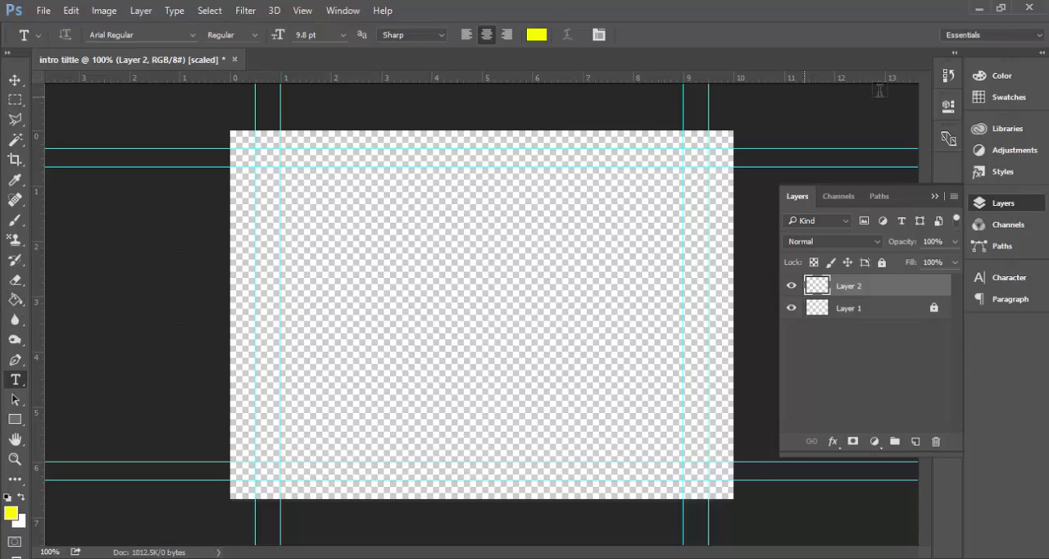
Fill the new layer with white from the swatches using the Paint Bucket tool.
left_click(1001, 100)
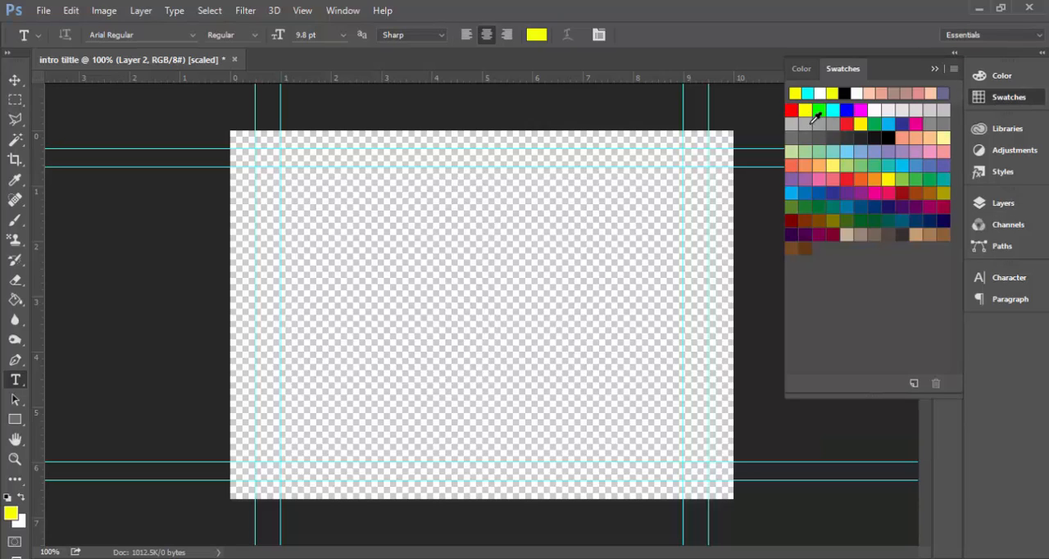
left_click(859, 89)
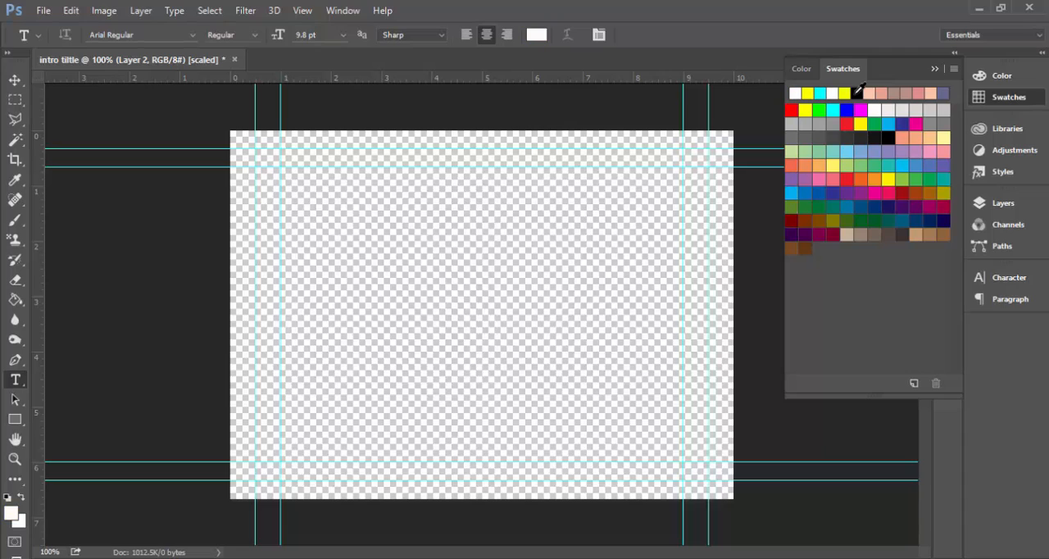
left_click(15, 300)
left_click(415, 232)
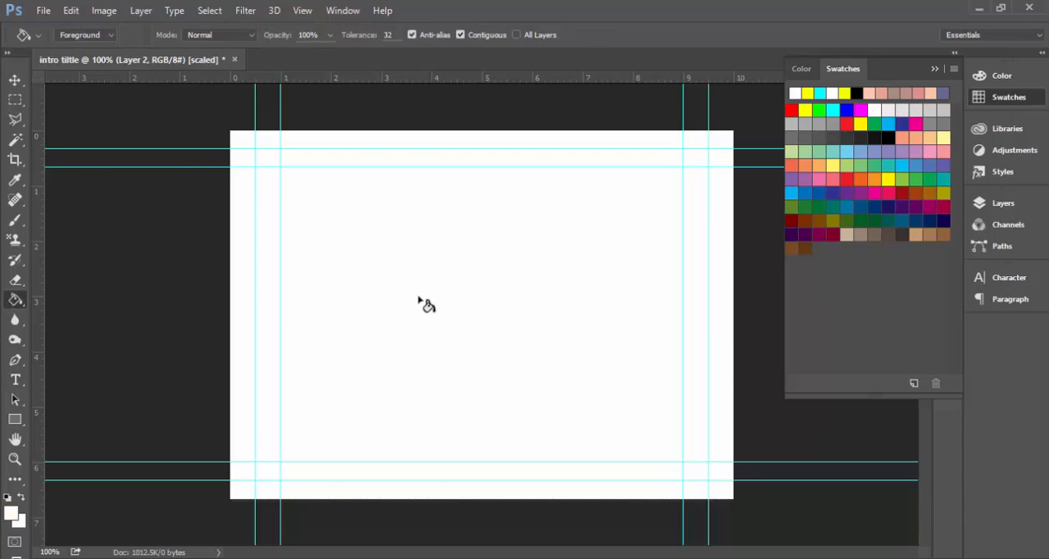
Rename the white-filled layer "background" and lock it.
left_click(1002, 204)
double_click(853, 286)
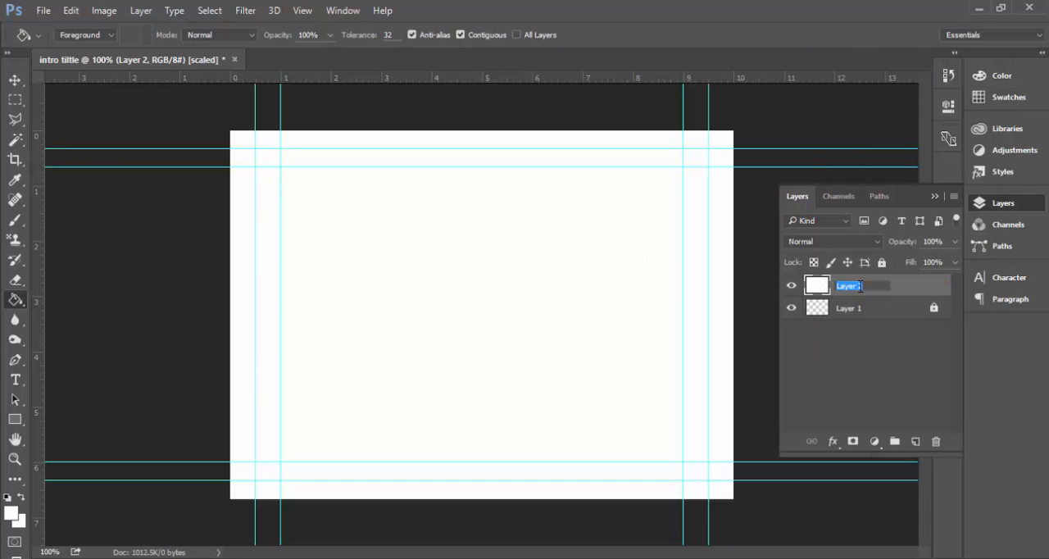
type("background")
key("Return")
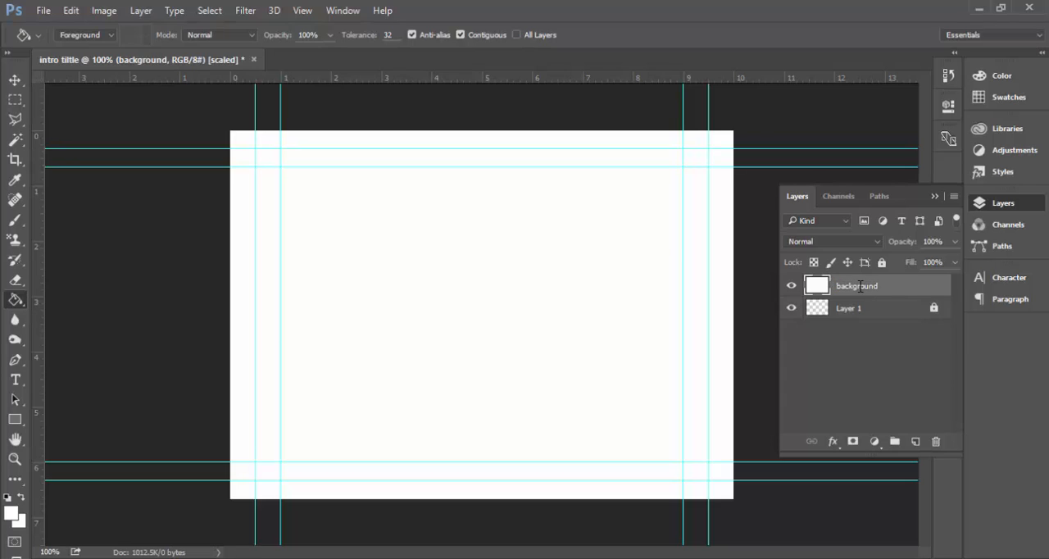
left_click(883, 262)
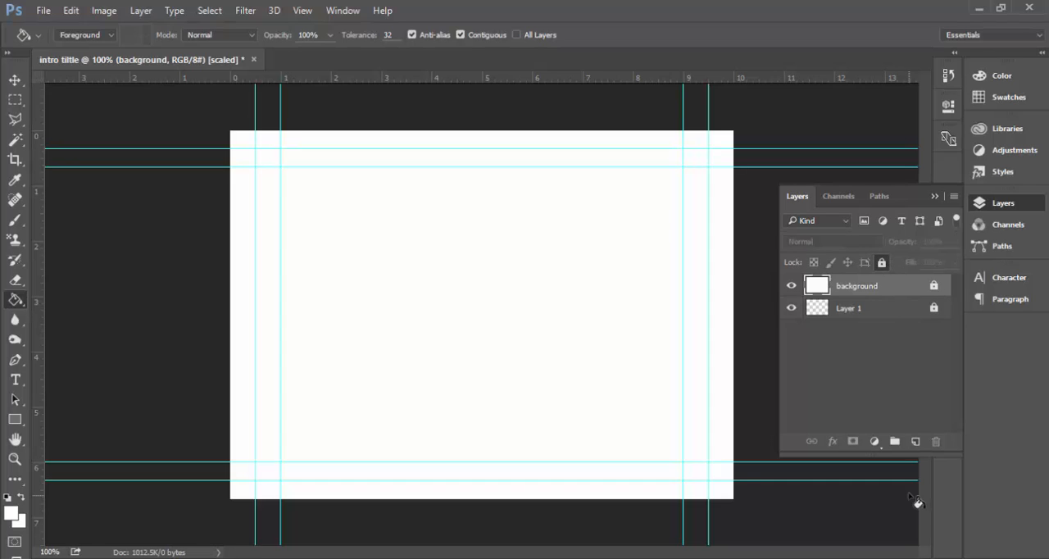
Add a new layer above the background layer and name it "Title".
left_click(916, 443)
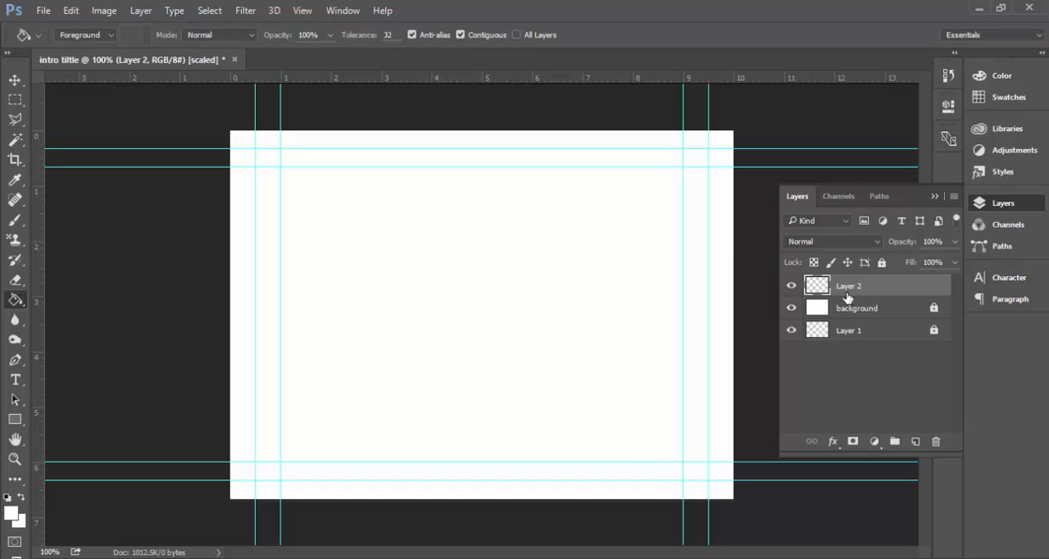
double_click(847, 287)
type("title")
key("Return")
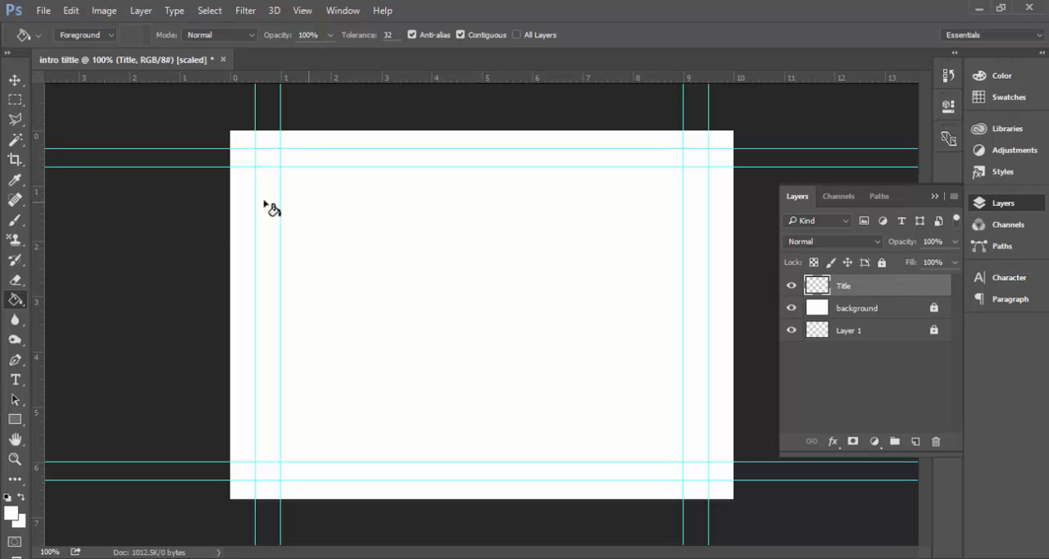
Start a text entry on the Title layer in the default black, with the font size set to 48 pt.
left_click(15, 381)
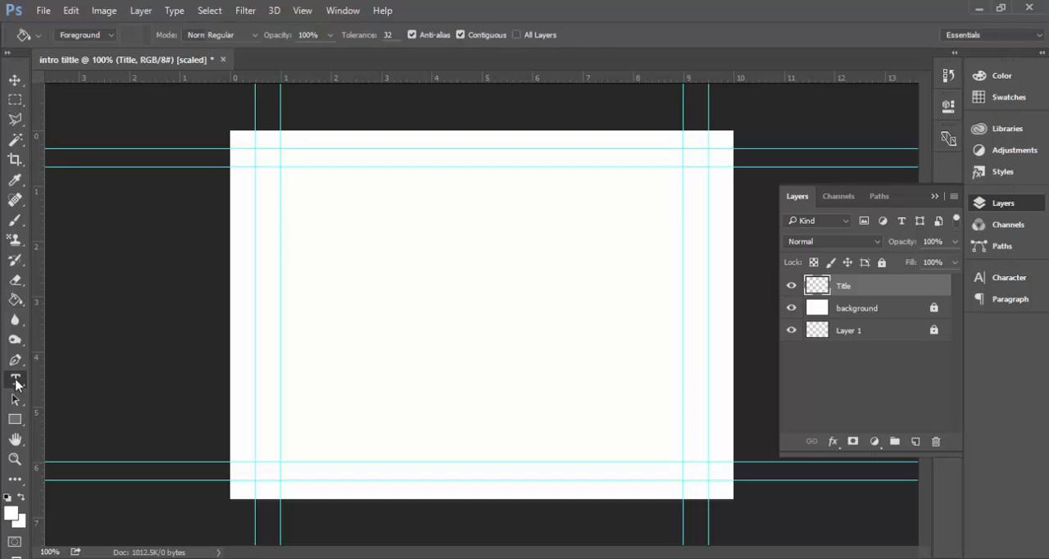
left_click(7, 498)
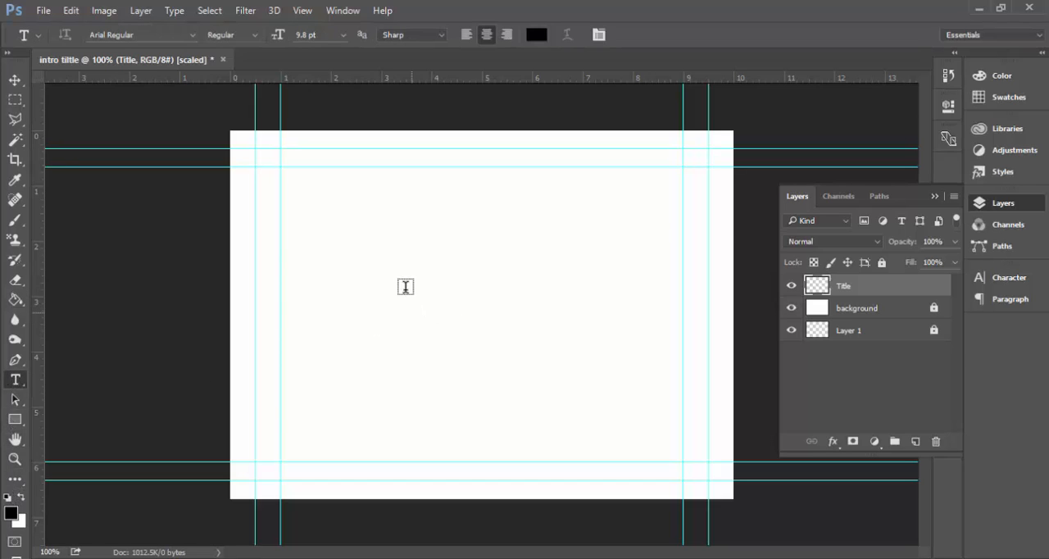
left_click(405, 288)
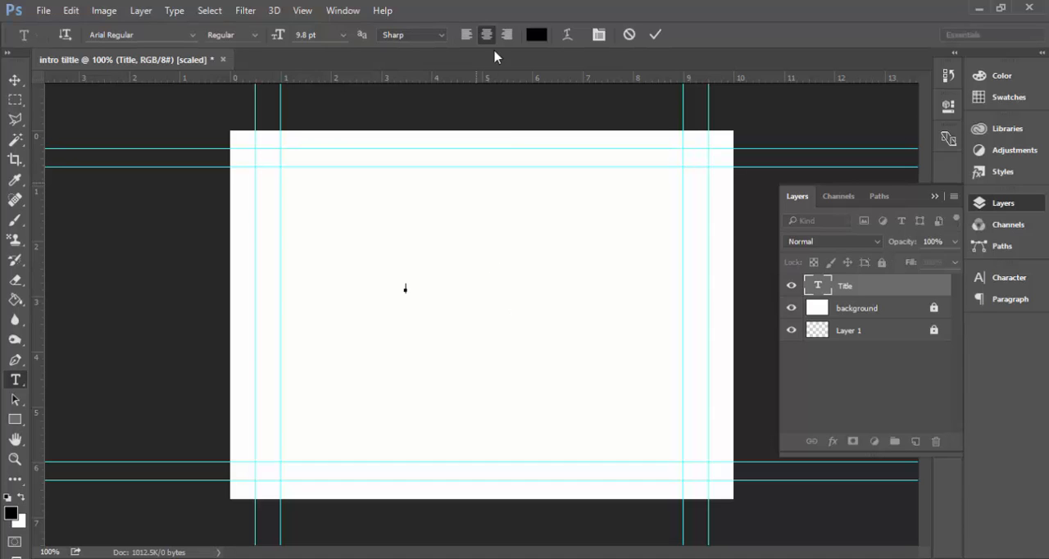
left_click(344, 37)
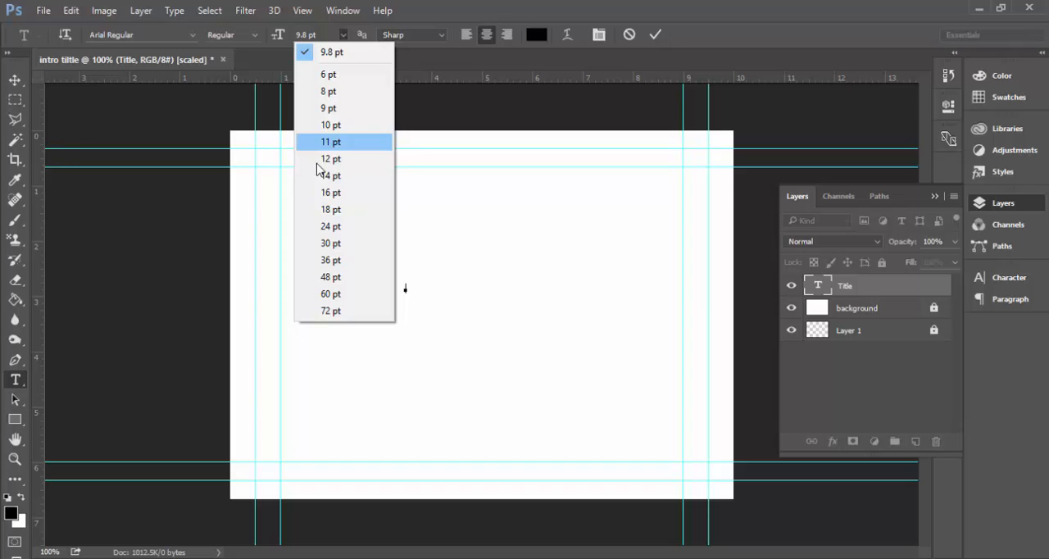
left_click(331, 278)
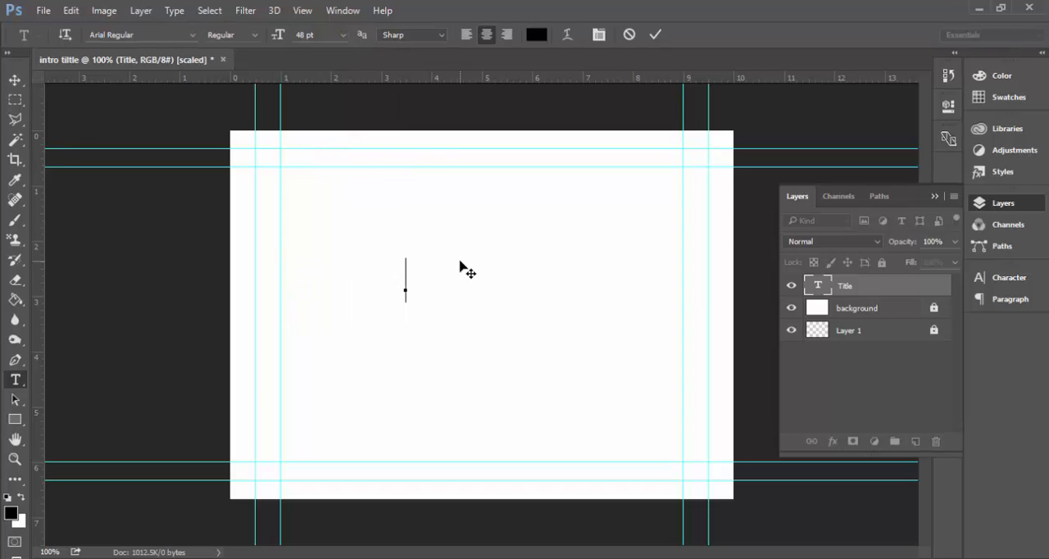
Enter the title text "YouTube & Cell Phone" with "Animation" on a second line.
type("Yout")
key("BackSpace")
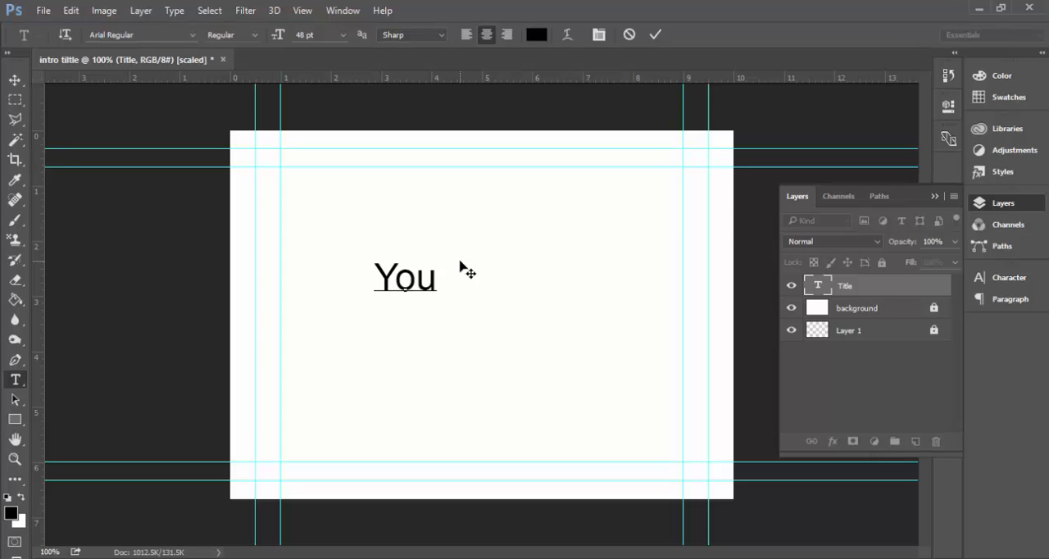
type("Tube")
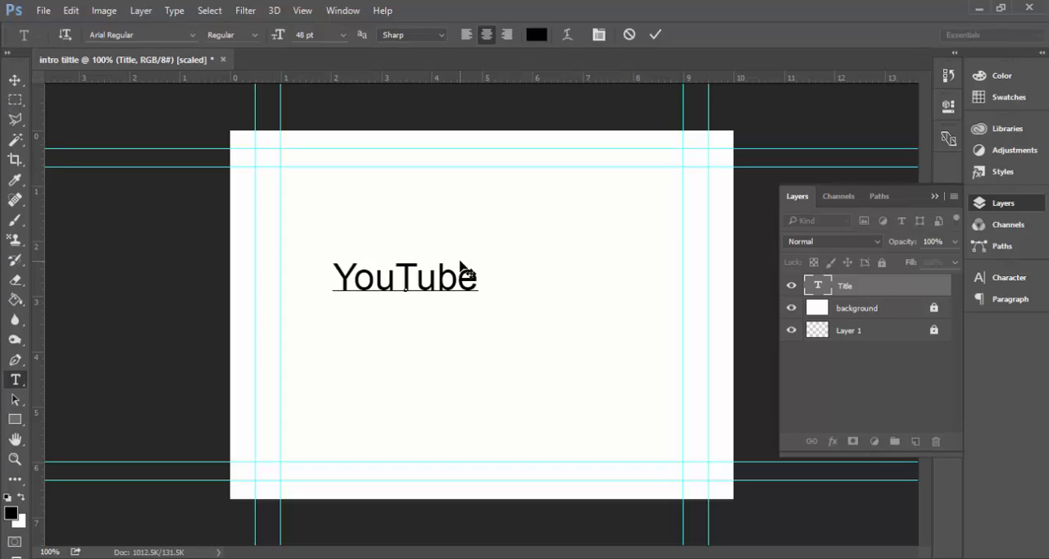
type(" &")
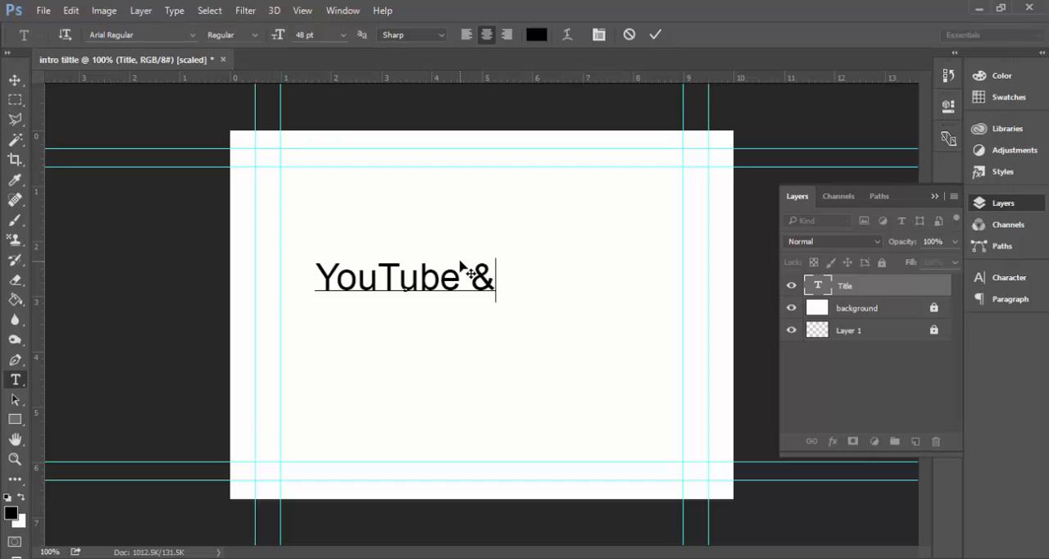
type(" Cell")
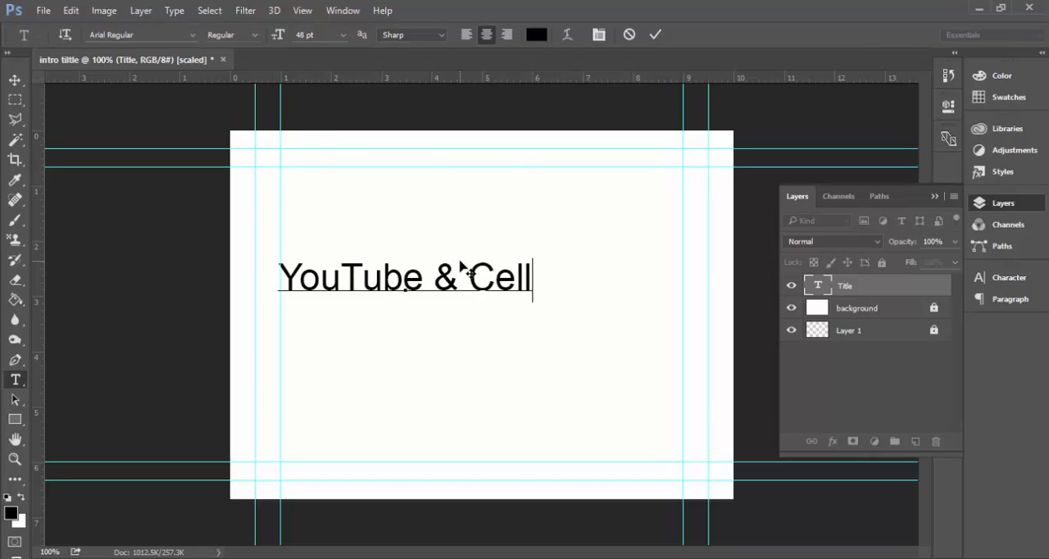
type(" Phone")
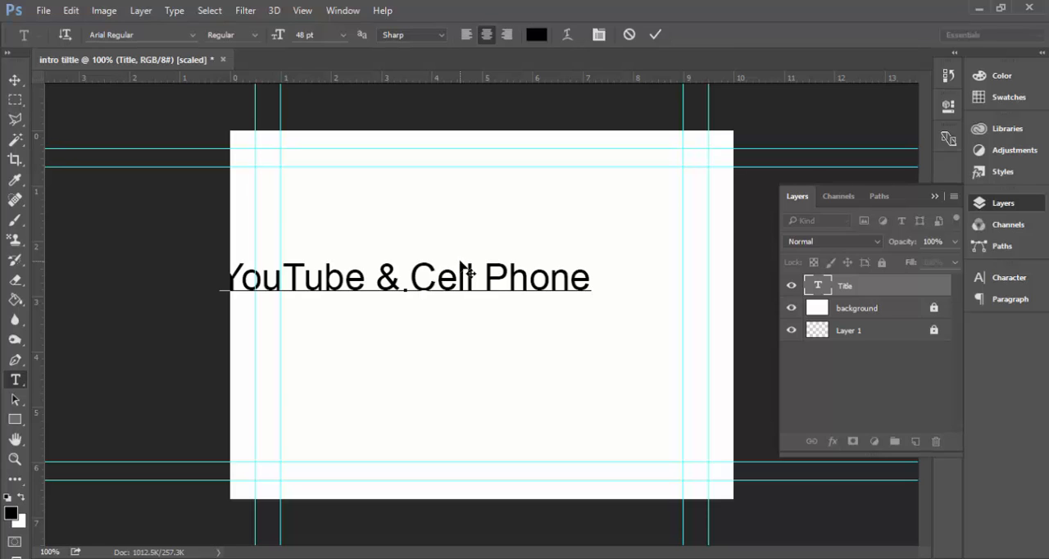
key("Return")
type("Animation")
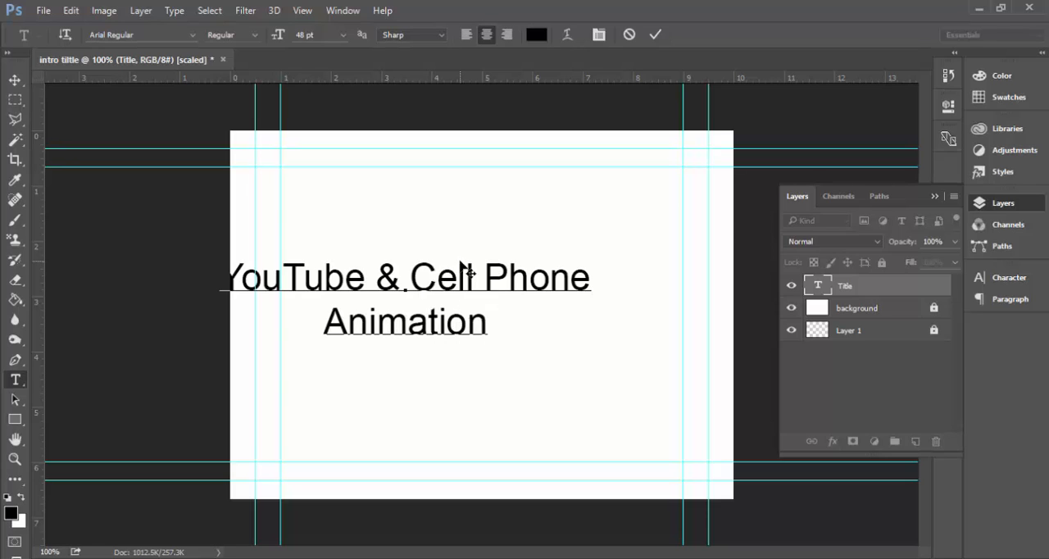
Add "by" and the author's full name on separate lines, and move the text block to the middle of the canvas inside the guides.
key("Return")
type("by")
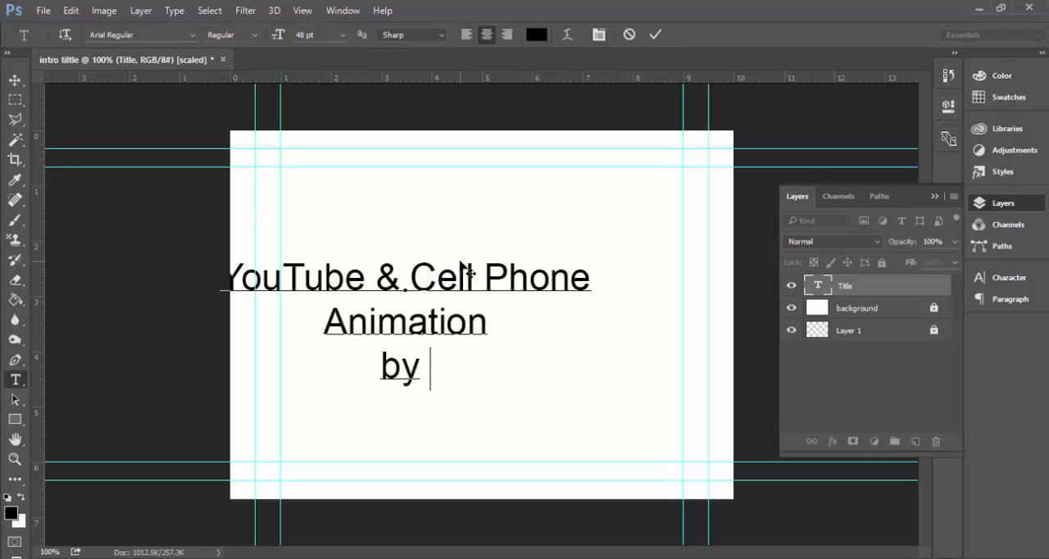
type("r")
key("BackSpace")
type("R")
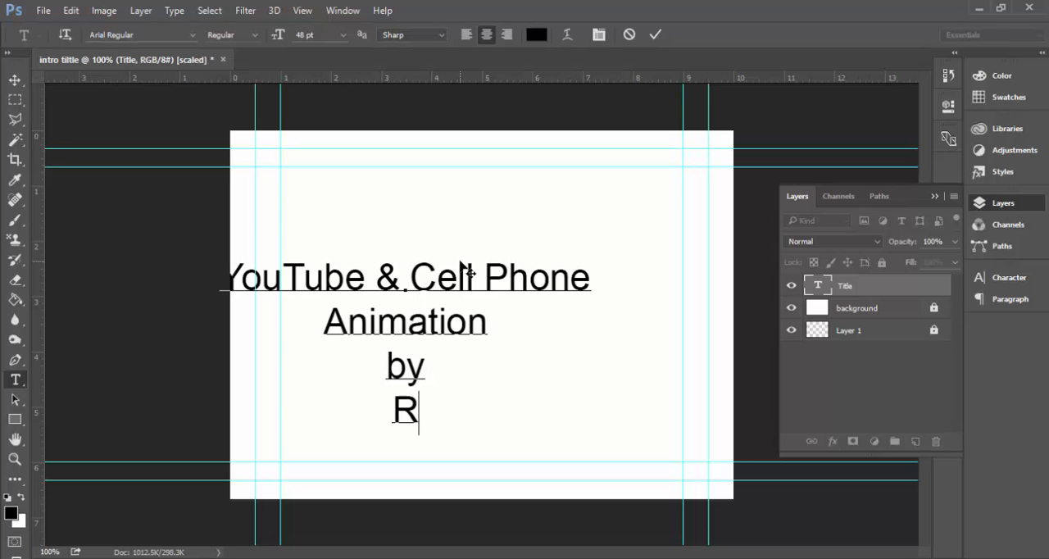
type("ichard Platt")
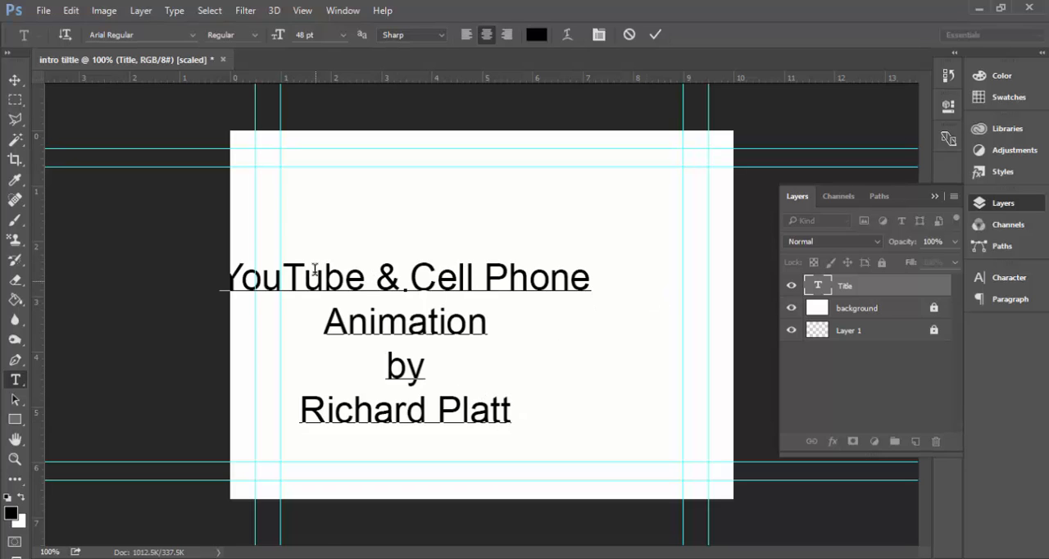
left_click(15, 79)
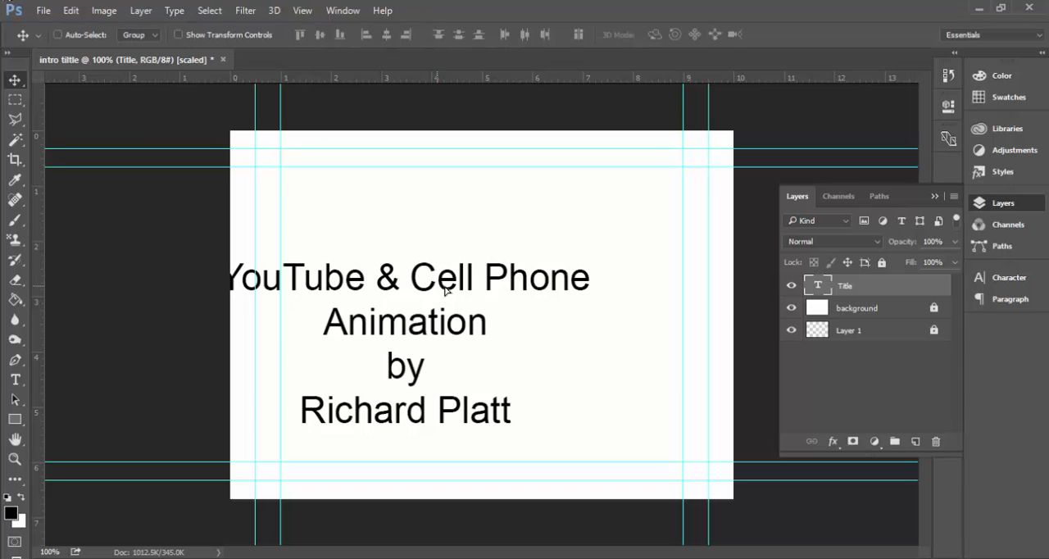
left_click_drag(451, 284, 518, 257)
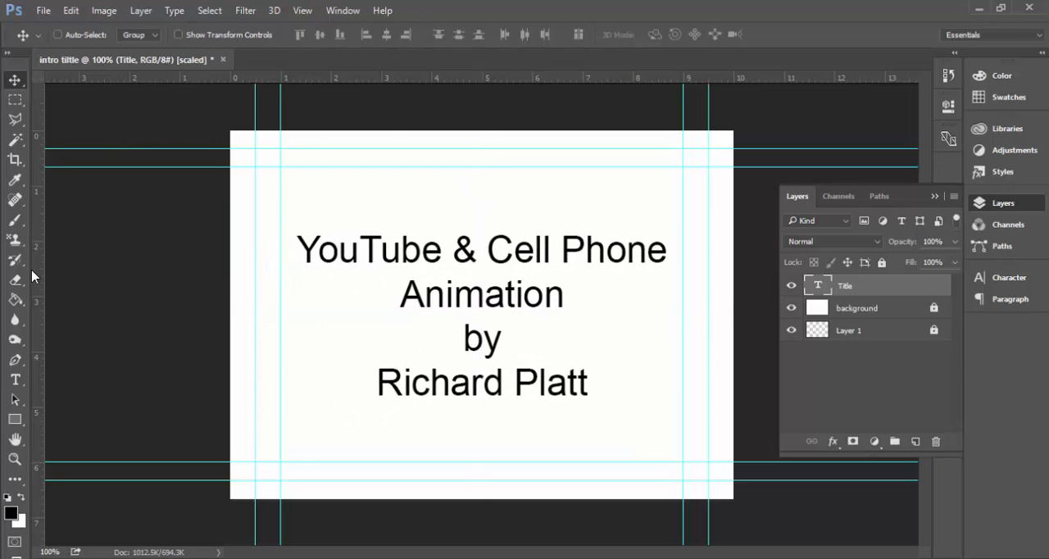
Change the font of the title lines "YouTube & Cell Phone Animation" to Arial Bold Italic.
left_click(15, 379)
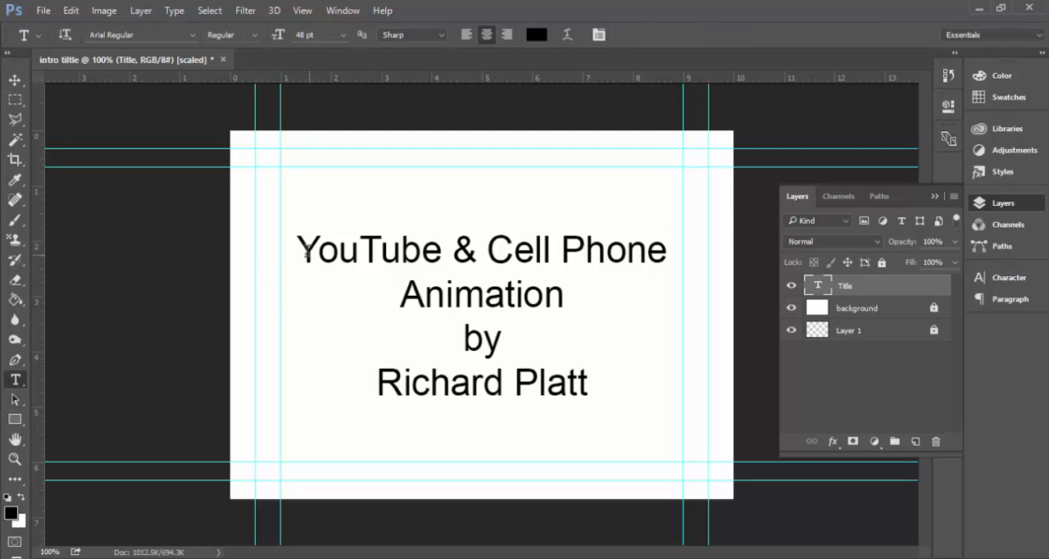
left_click_drag(304, 250, 581, 305)
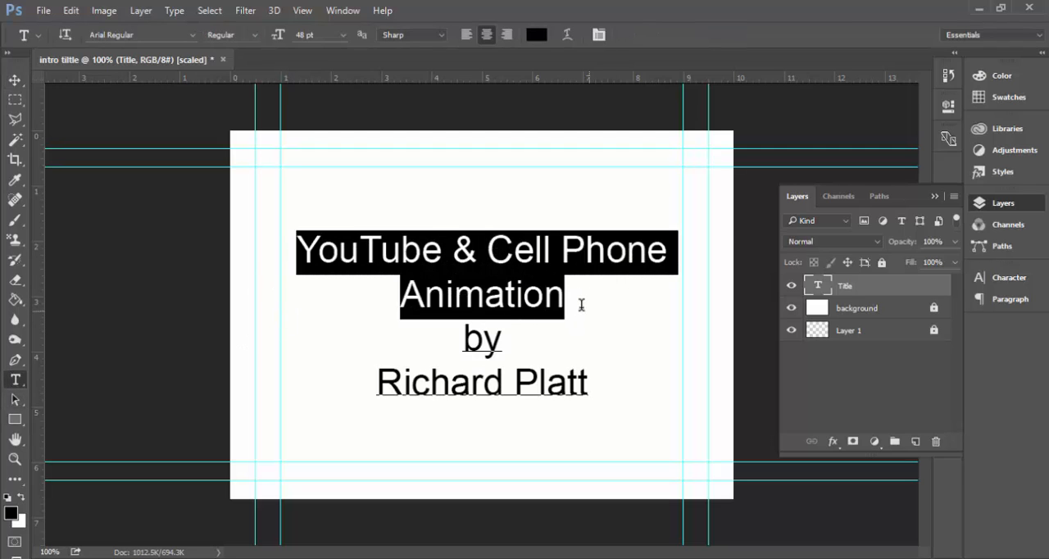
left_click(190, 35)
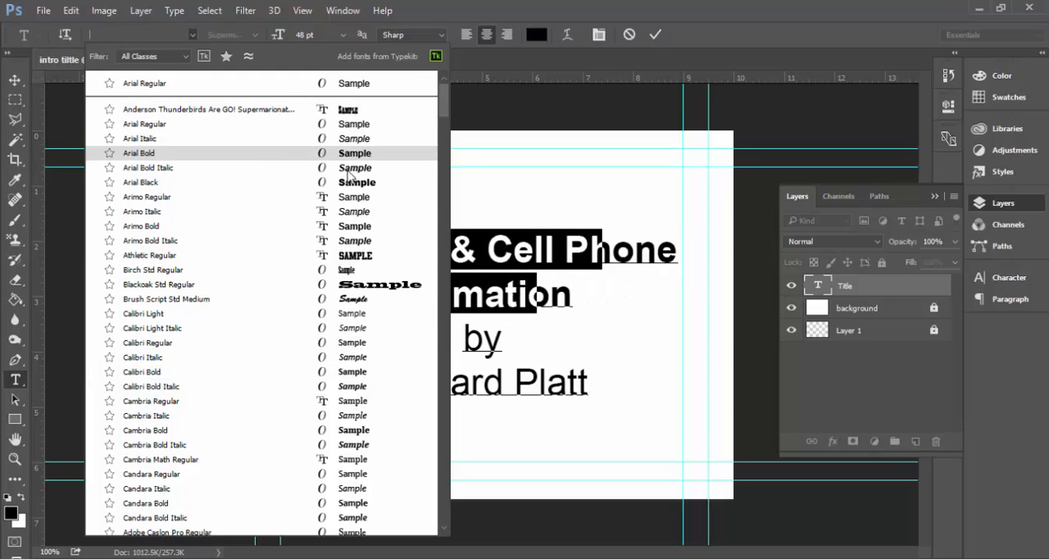
left_click(347, 171)
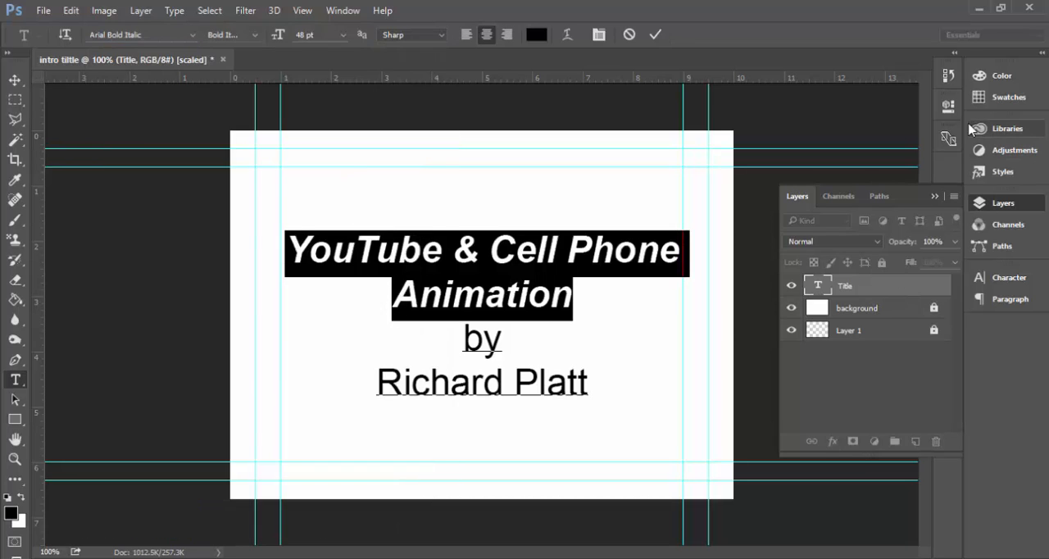
Colour the two title lines pure blue from the swatches, check the result deselected, and reselect them.
left_click(981, 100)
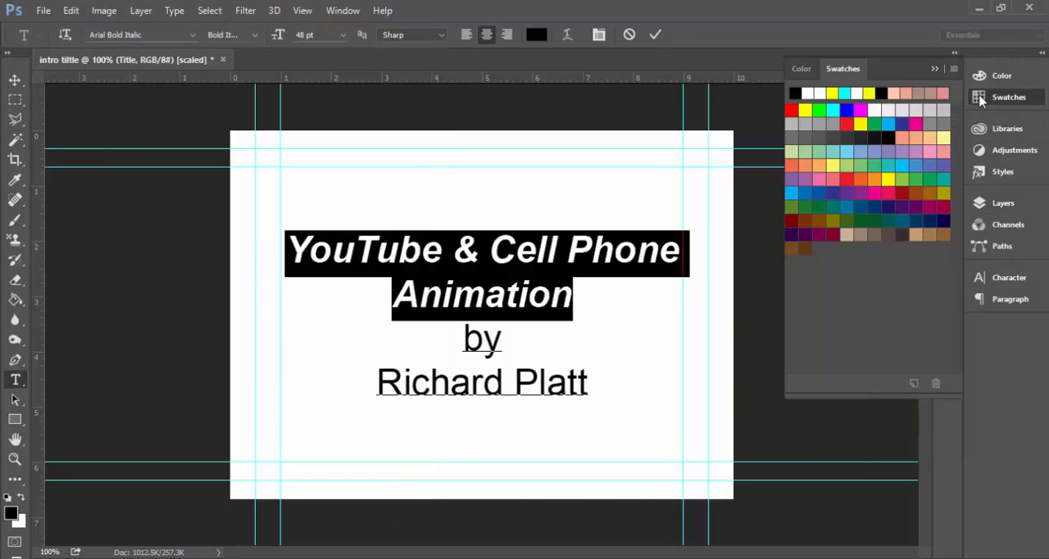
left_click(847, 109)
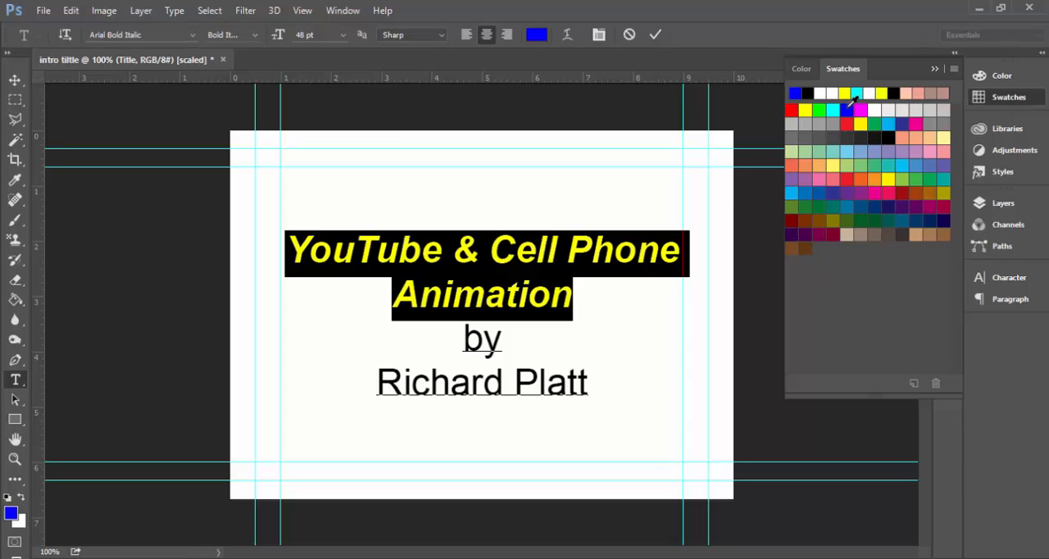
left_click(539, 254)
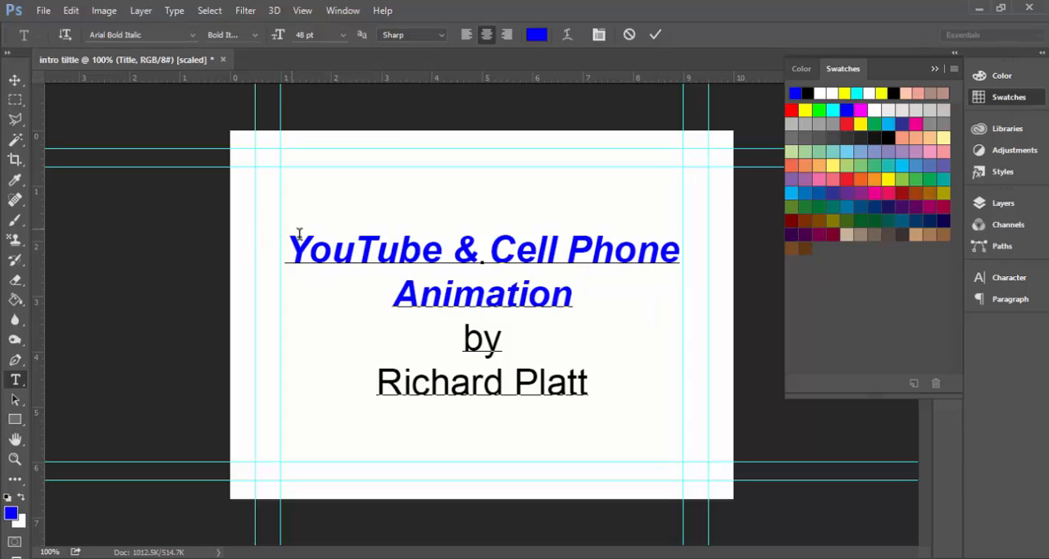
left_click_drag(286, 244, 332, 250)
left_click_drag(421, 240, 617, 286)
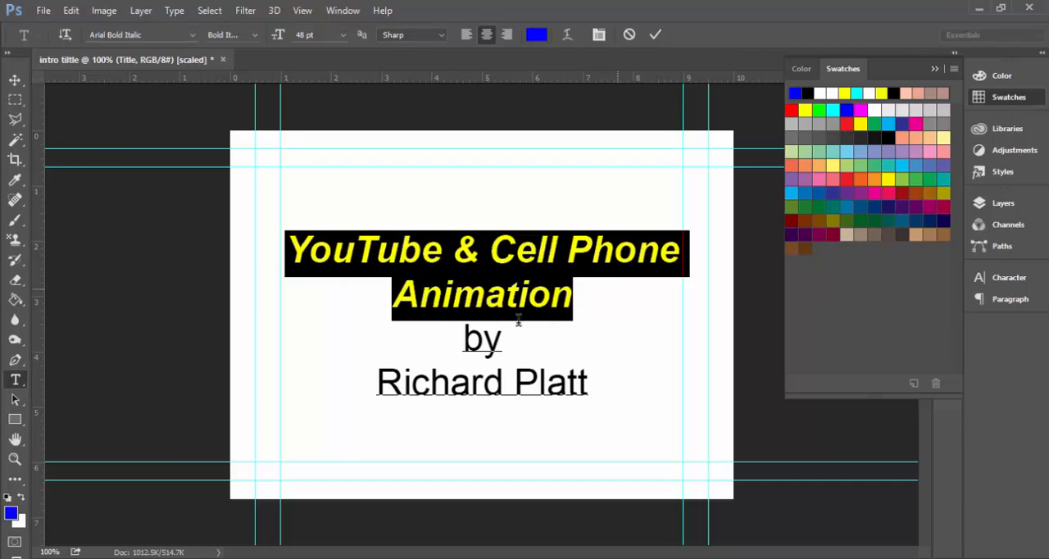
Apply a Bevel & Emboss style to the Title layer with the Chisel Soft technique, depth 292% and size 95 px.
left_click(1005, 211)
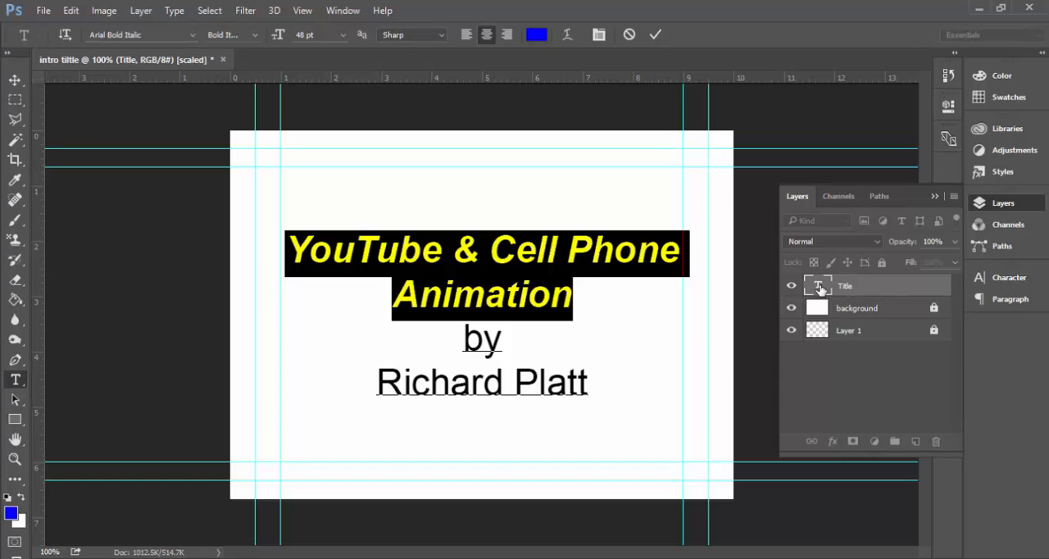
double_click(905, 289)
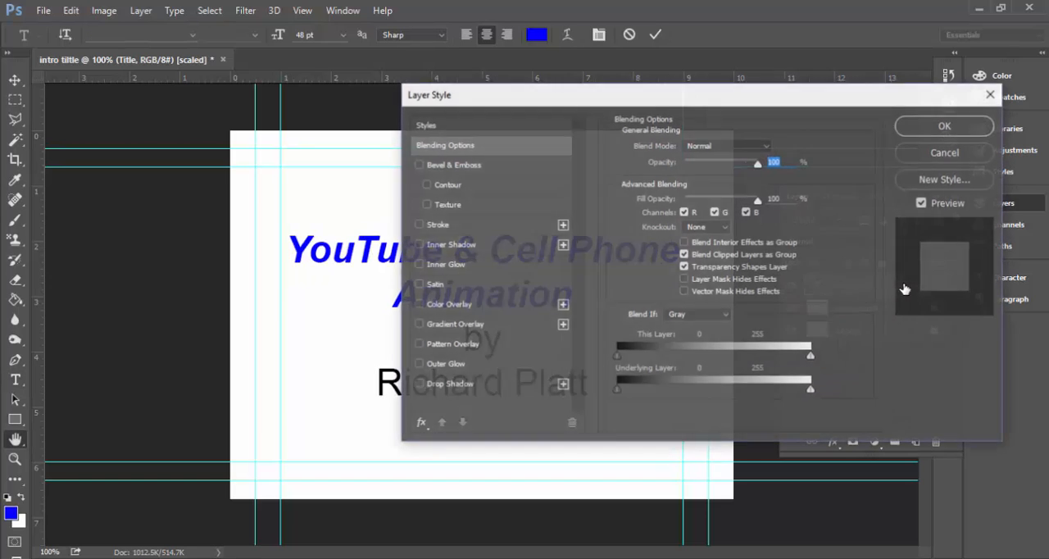
left_click_drag(583, 96, 681, 35)
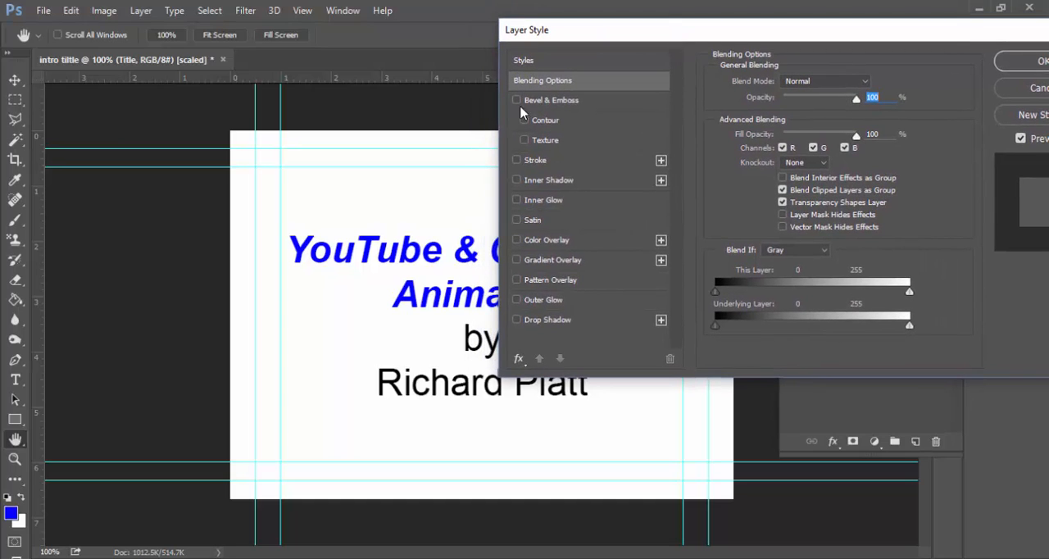
left_click(541, 102)
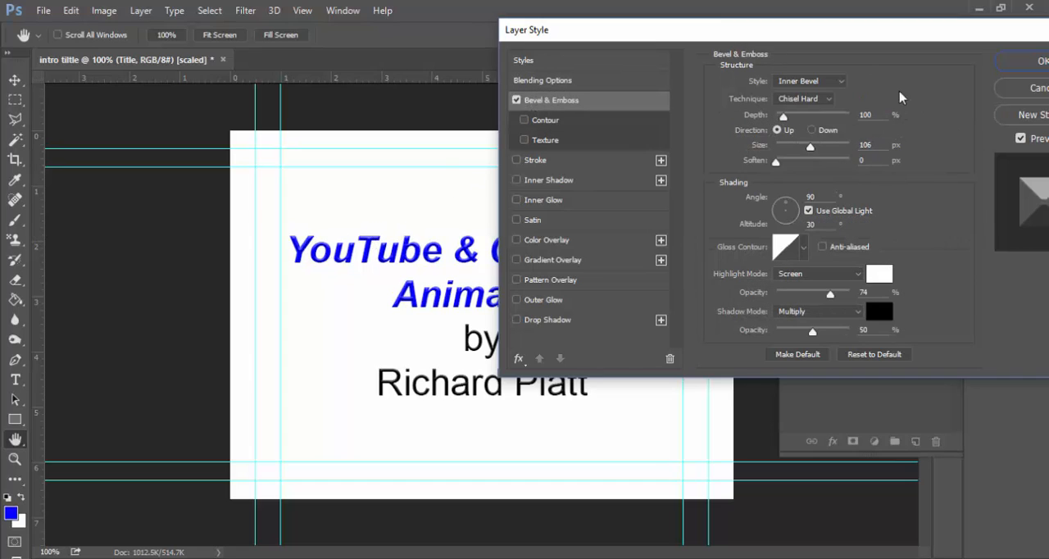
left_click(796, 99)
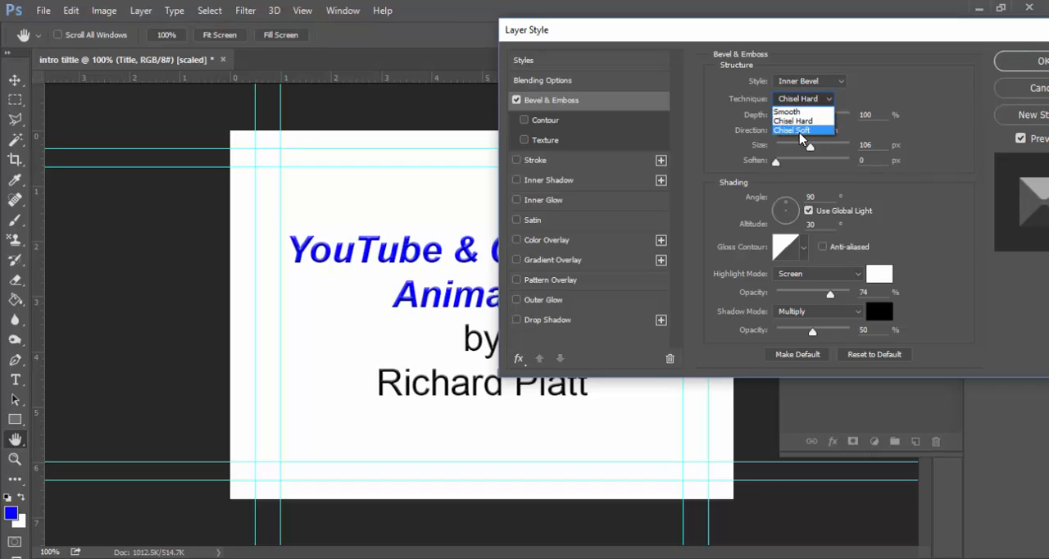
left_click(803, 131)
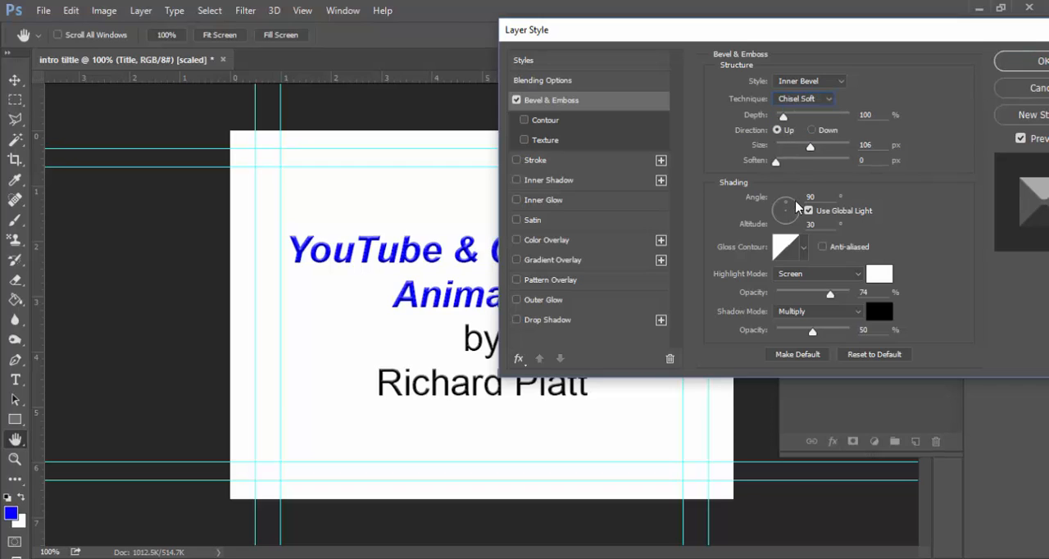
left_click_drag(783, 117, 798, 118)
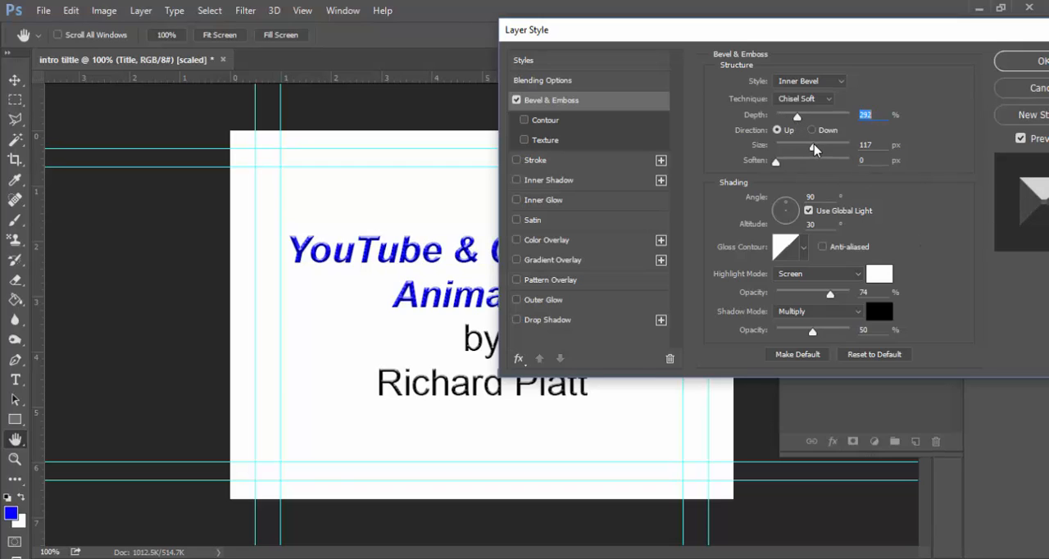
left_click_drag(814, 148, 806, 148)
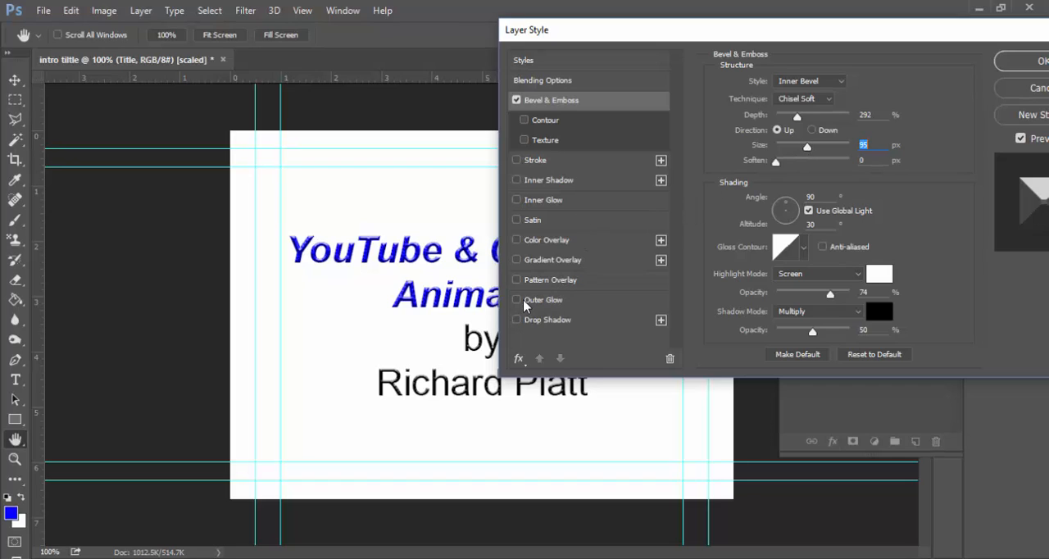
Add a Drop Shadow to the Title layer with an angle of 139° and a distance of 4 px.
left_click(539, 321)
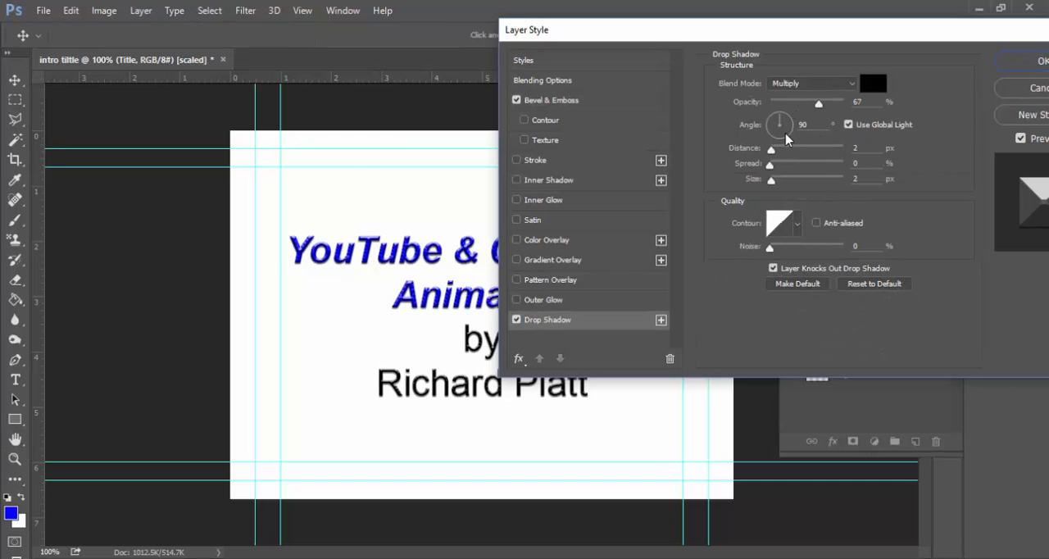
left_click_drag(775, 153, 787, 122)
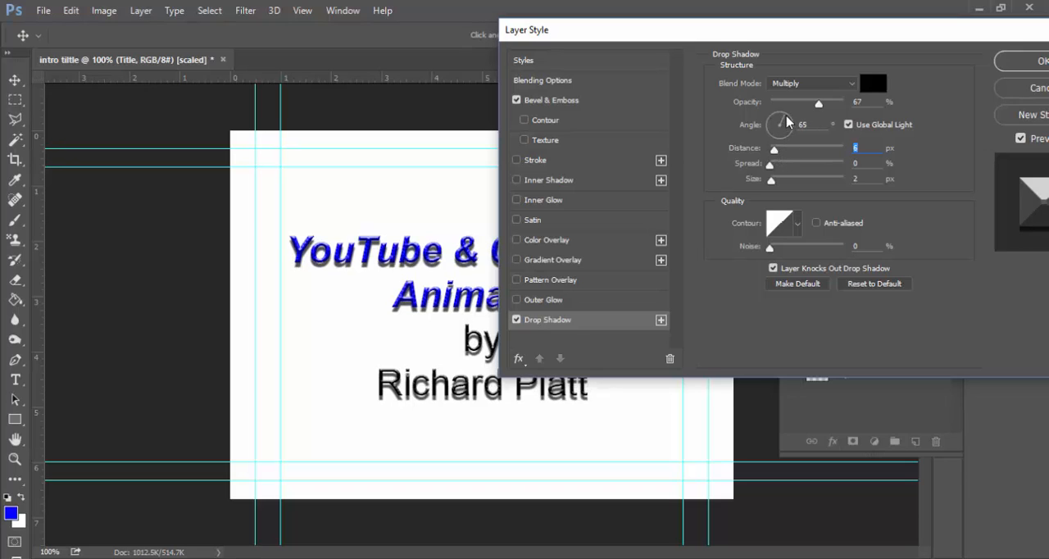
left_click(790, 123)
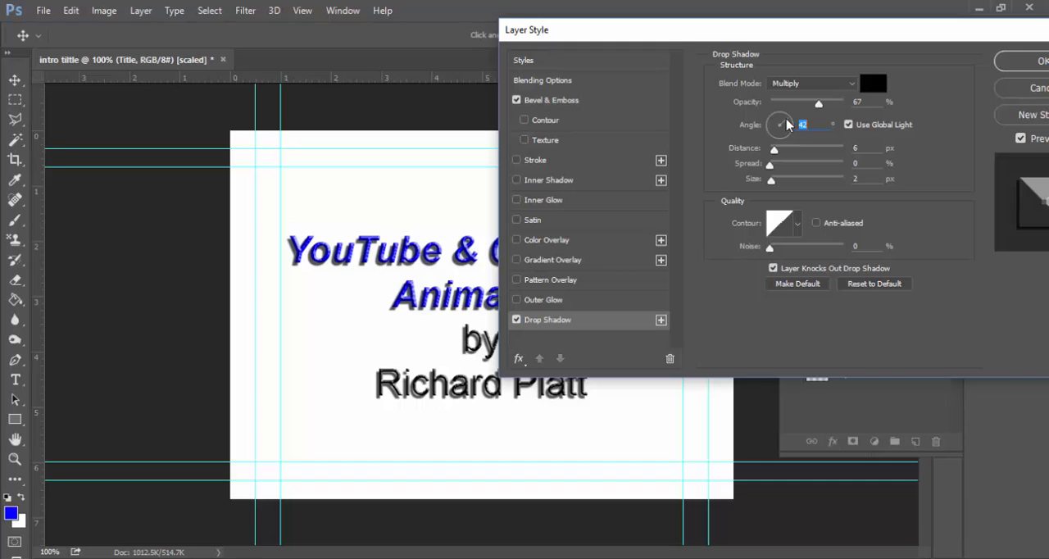
left_click_drag(786, 124, 771, 124)
left_click(770, 123)
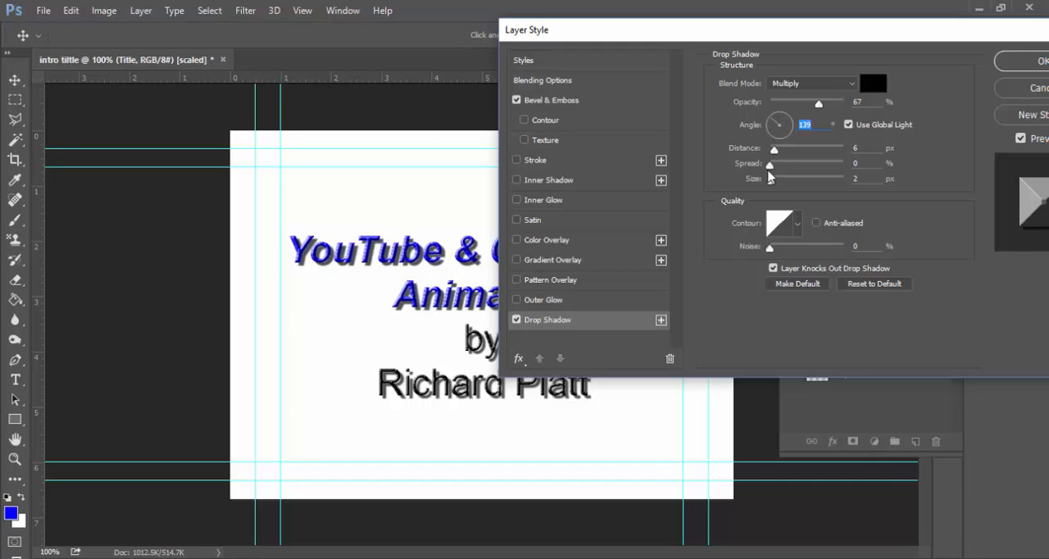
left_click_drag(775, 151, 774, 153)
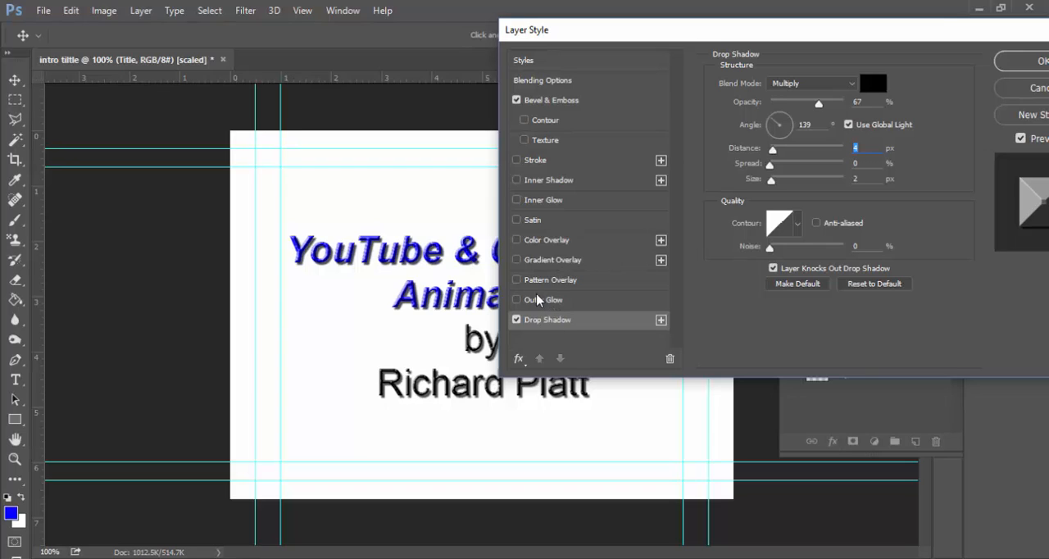
Add a yellow Outer Glow to the Title layer, increase its spread, and apply the layer styles.
left_click(540, 301)
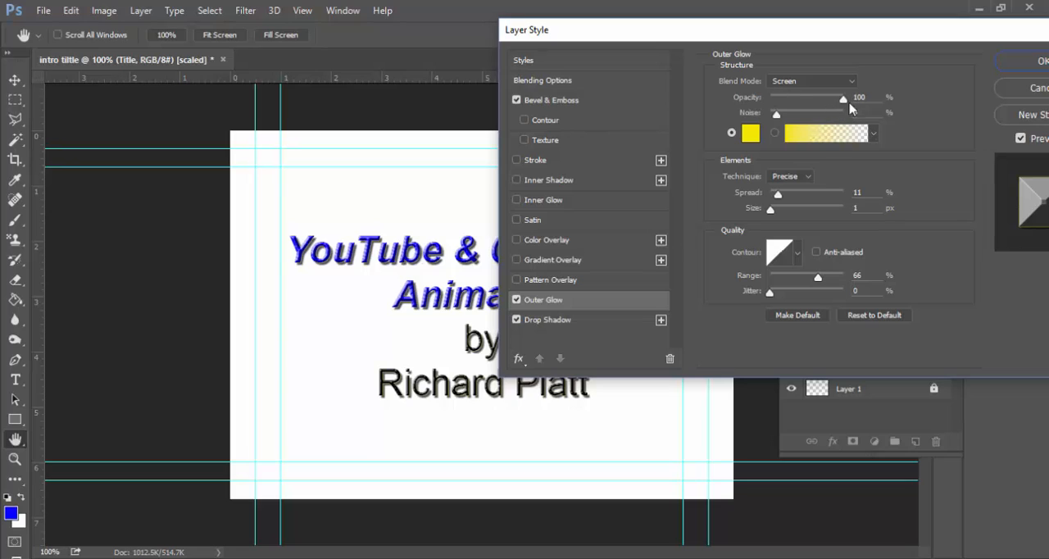
left_click_drag(778, 195, 800, 199)
left_click_drag(734, 32, 585, 33)
left_click(894, 59)
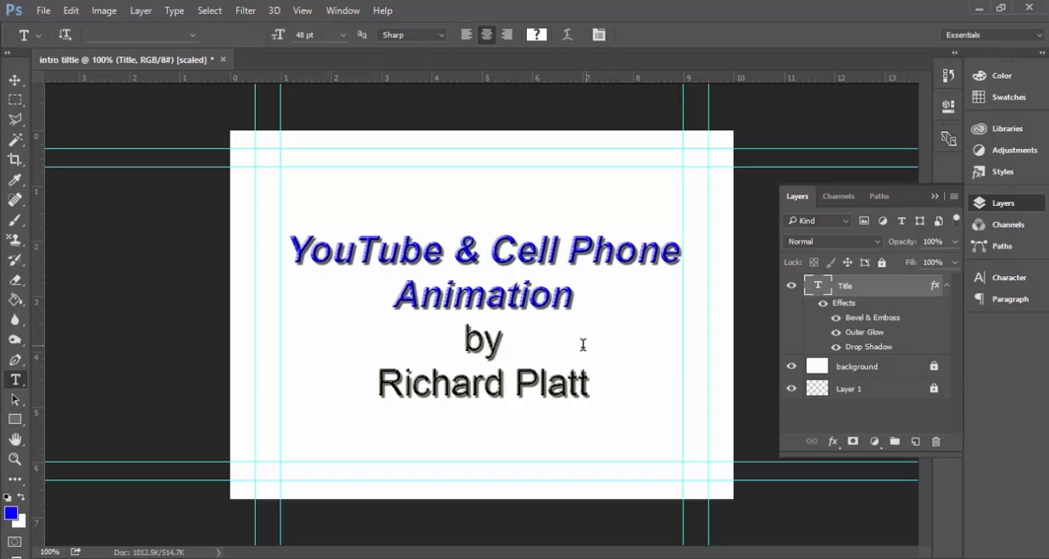
Colour the "by" line and the author's name line pure red from the swatches.
left_click_drag(465, 342, 606, 414)
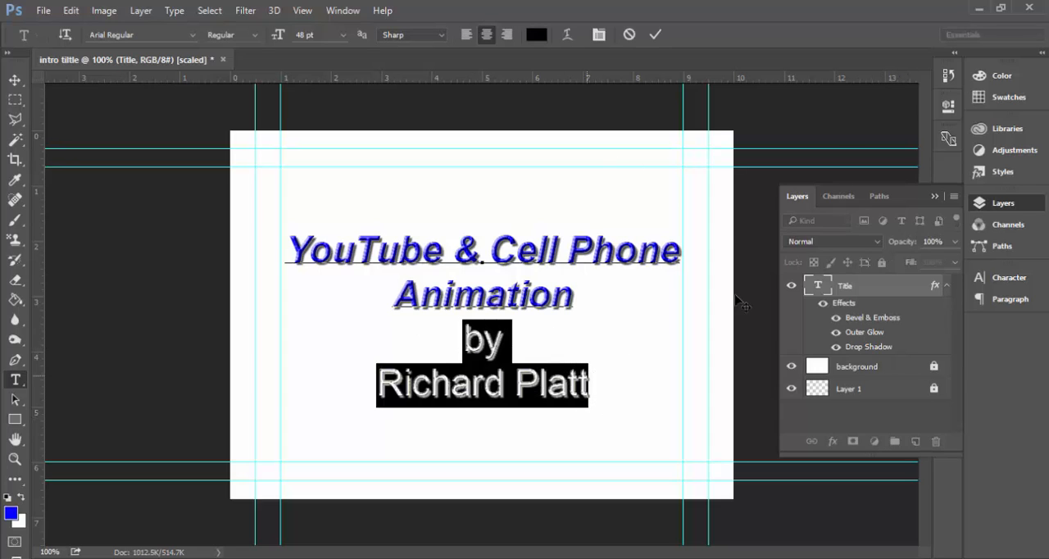
left_click(999, 98)
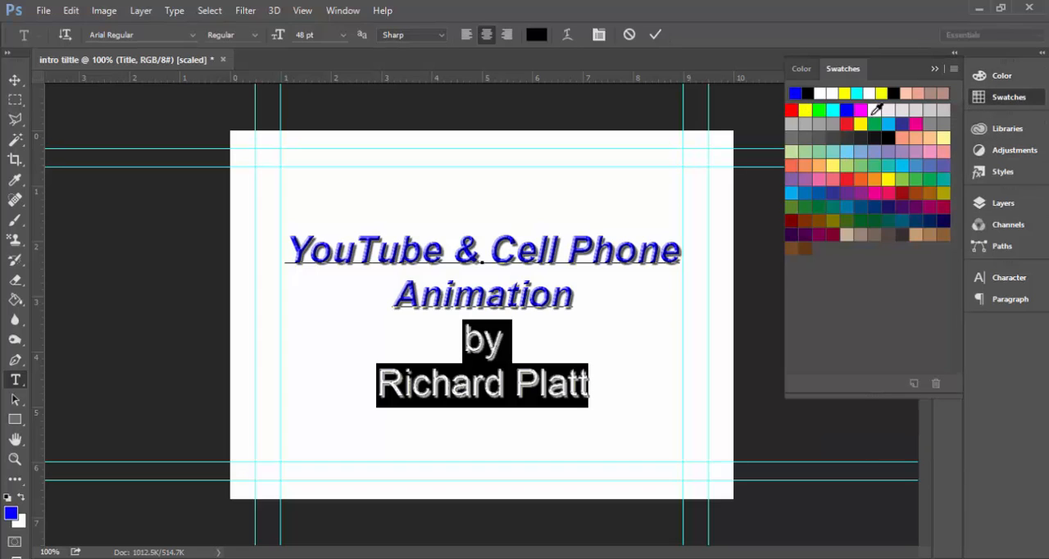
left_click(792, 108)
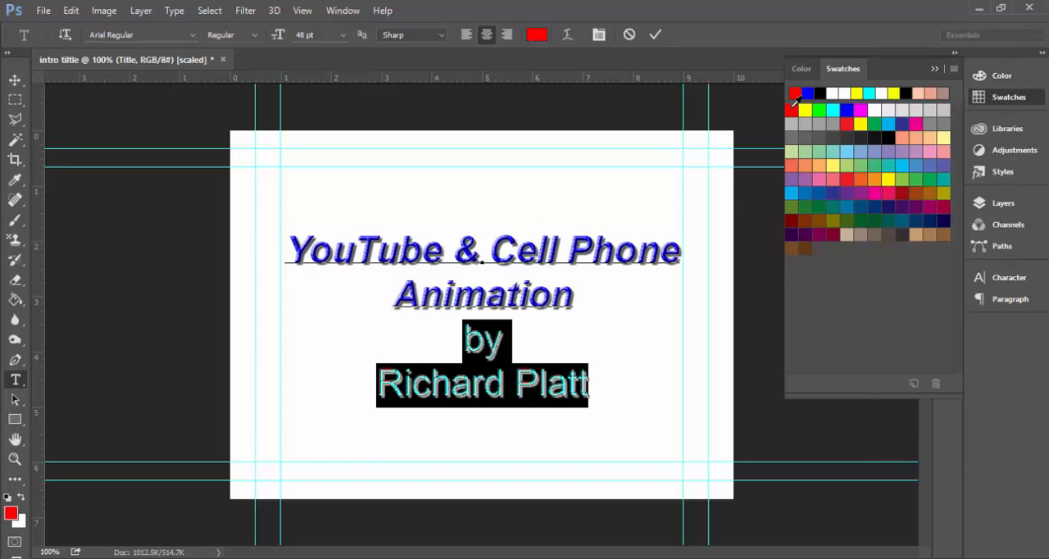
left_click(484, 381)
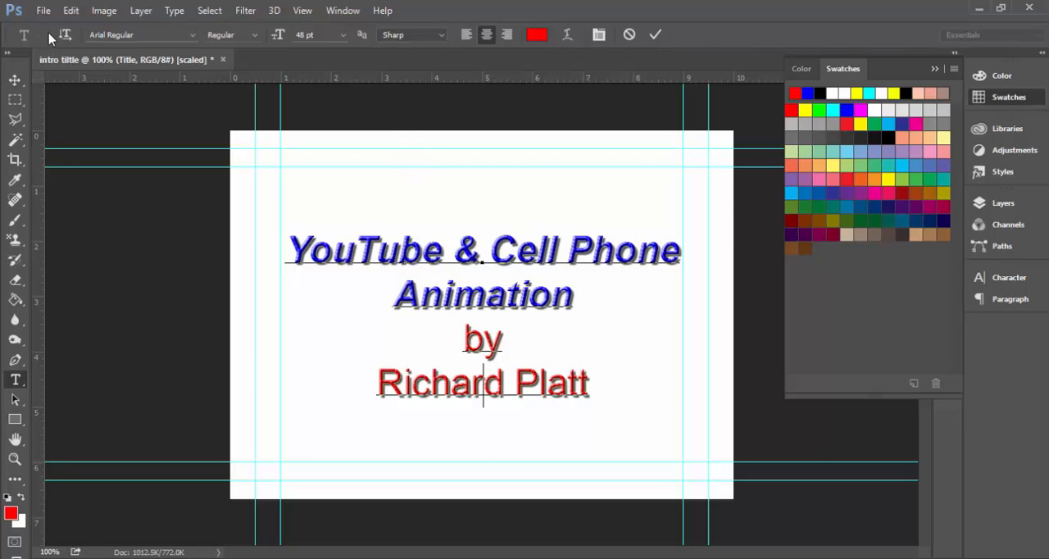
Save the intro title as "intro tiltle.psd" in the 3d anim tut folder with Maximize Compatibility on.
left_click(43, 10)
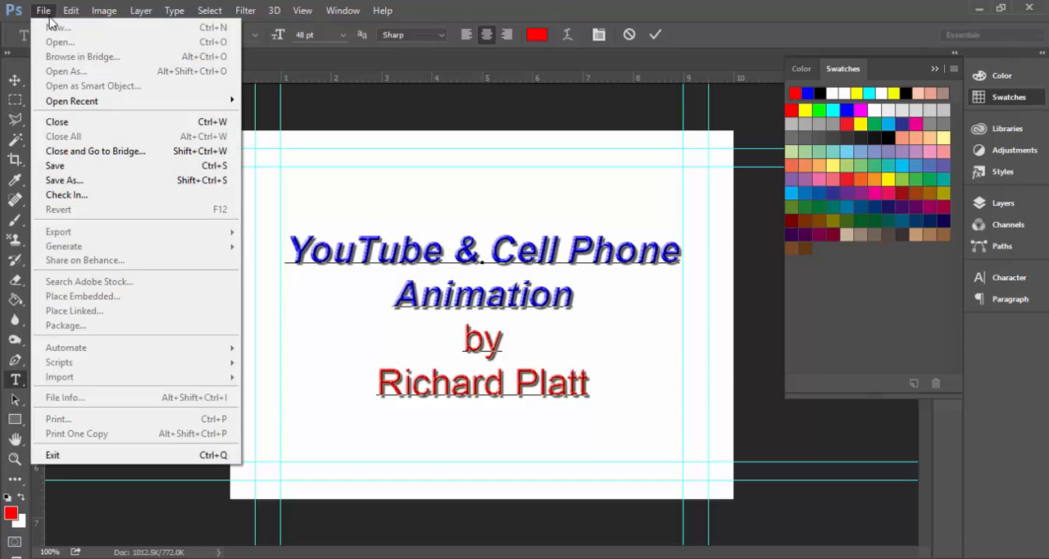
left_click(68, 168)
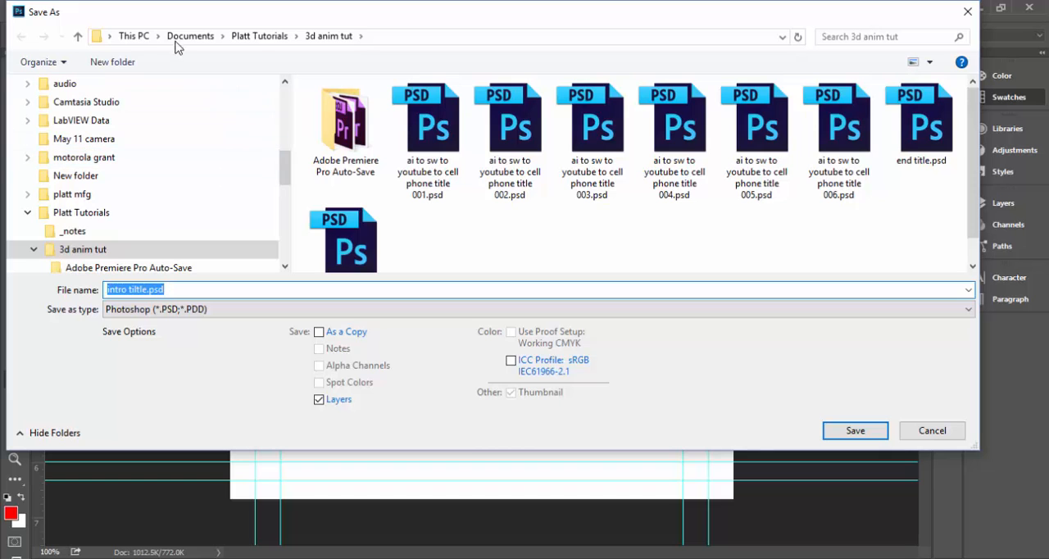
left_click(855, 434)
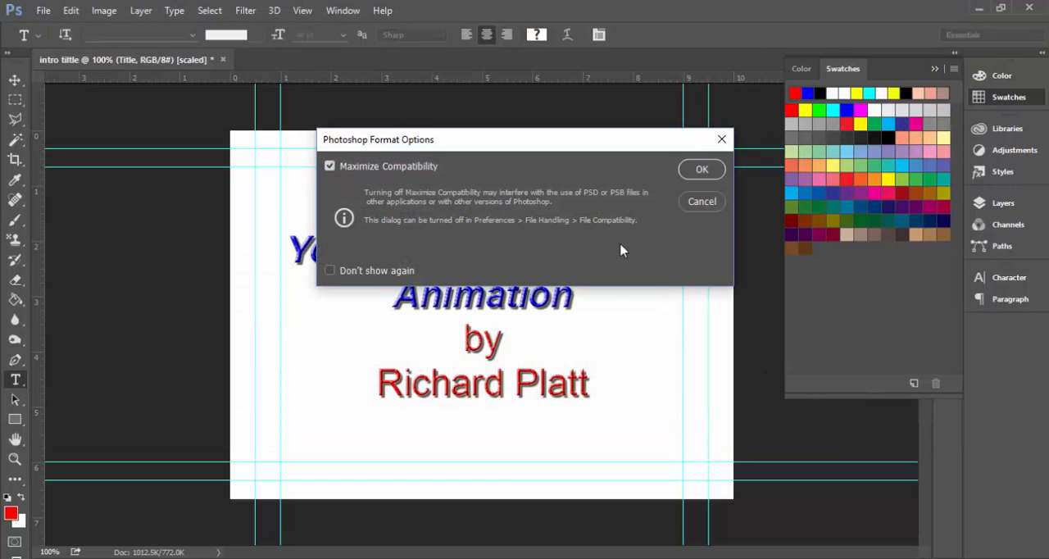
left_click(694, 168)
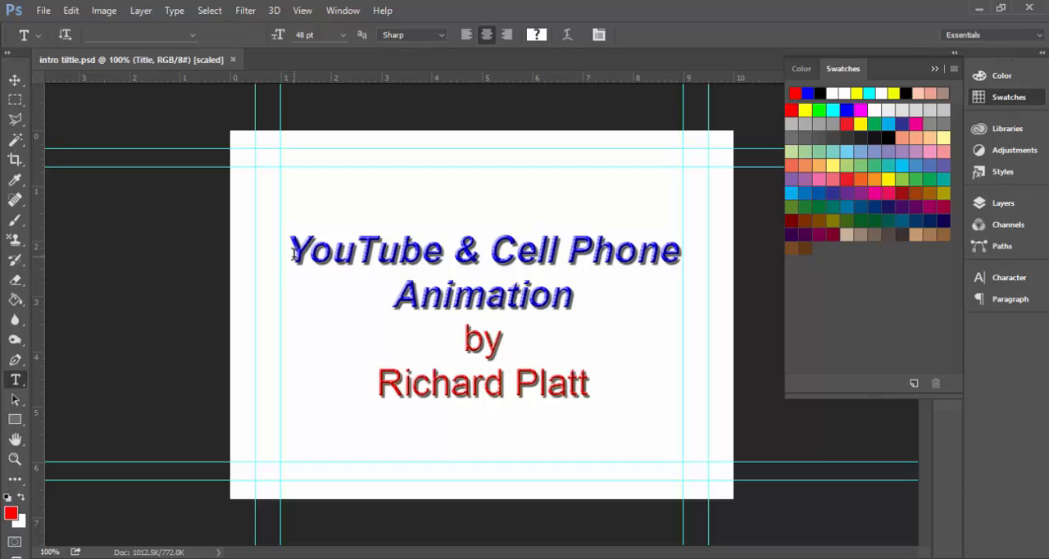
Replace the two blue title lines with the text "Thanks for Viewing".
left_click_drag(293, 254, 580, 284)
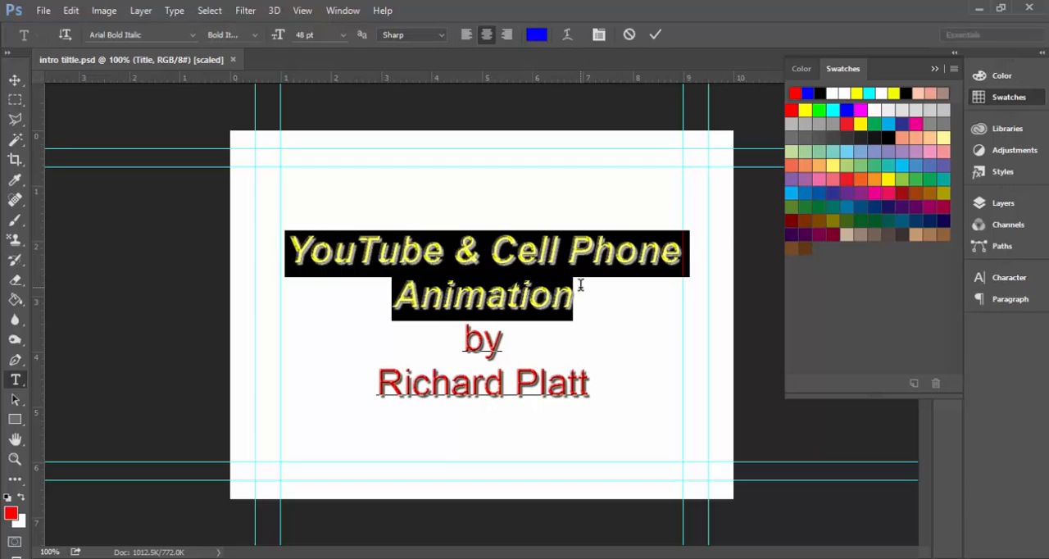
type("Tha")
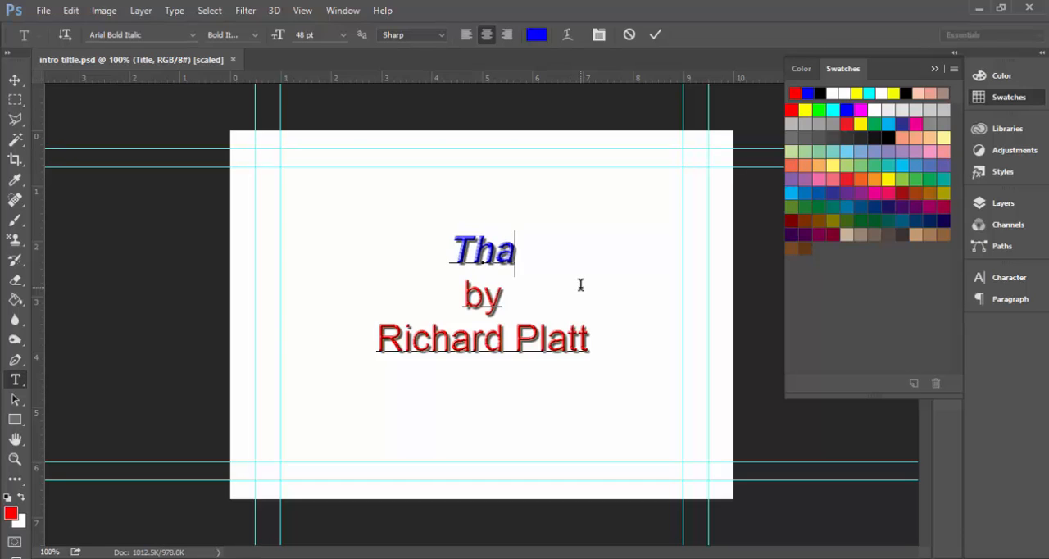
type("nks for")
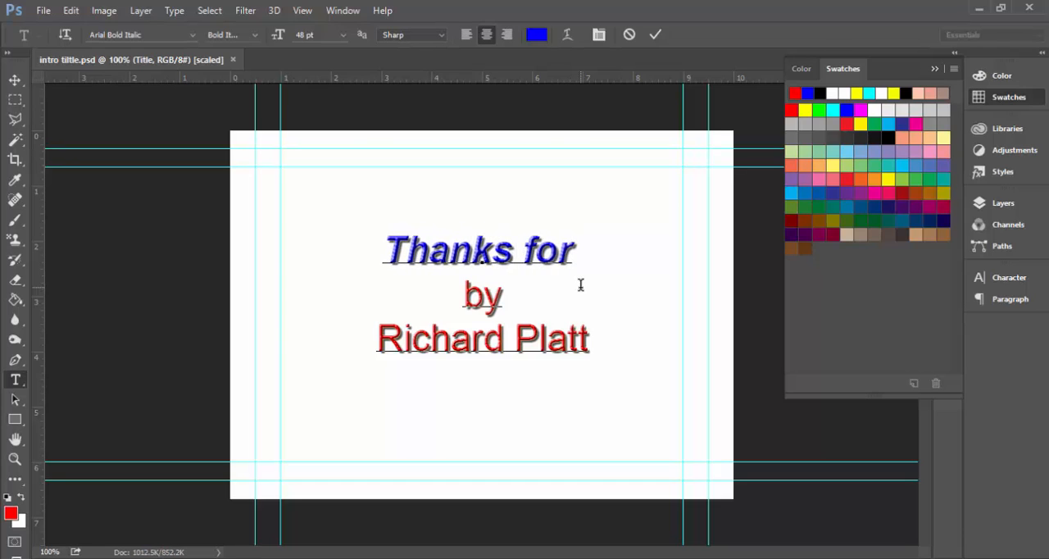
type(" View")
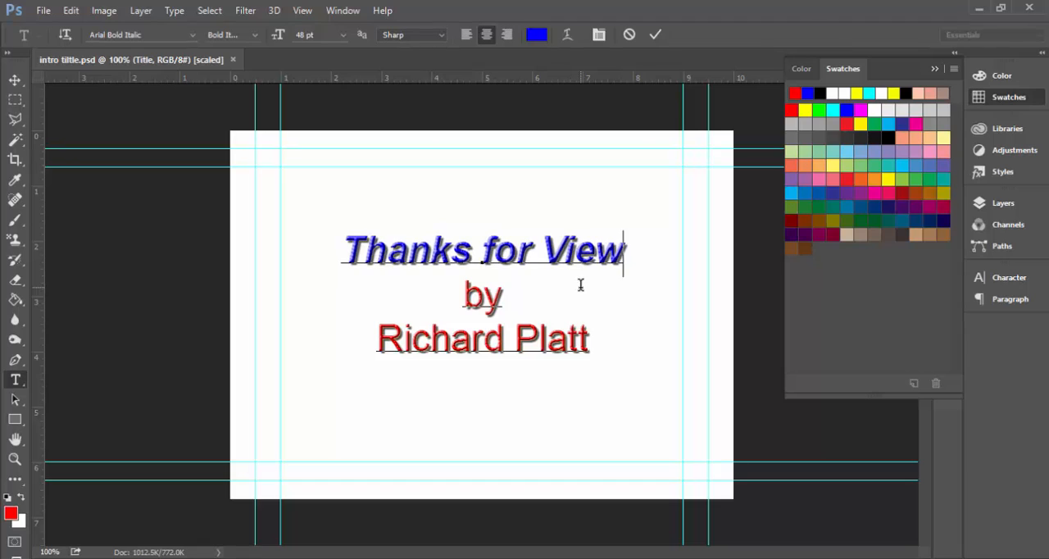
type("on")
key("BackSpace")
key("BackSpace")
type("i")
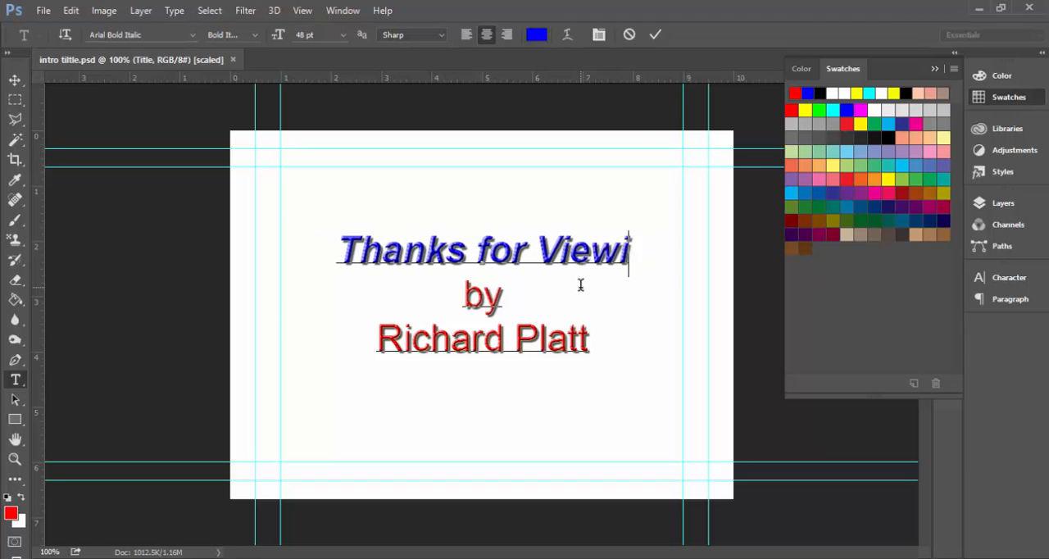
type("ng")
Add a second blue line reading "Please Subscribe" below "Thanks for Viewing".
key("Return")
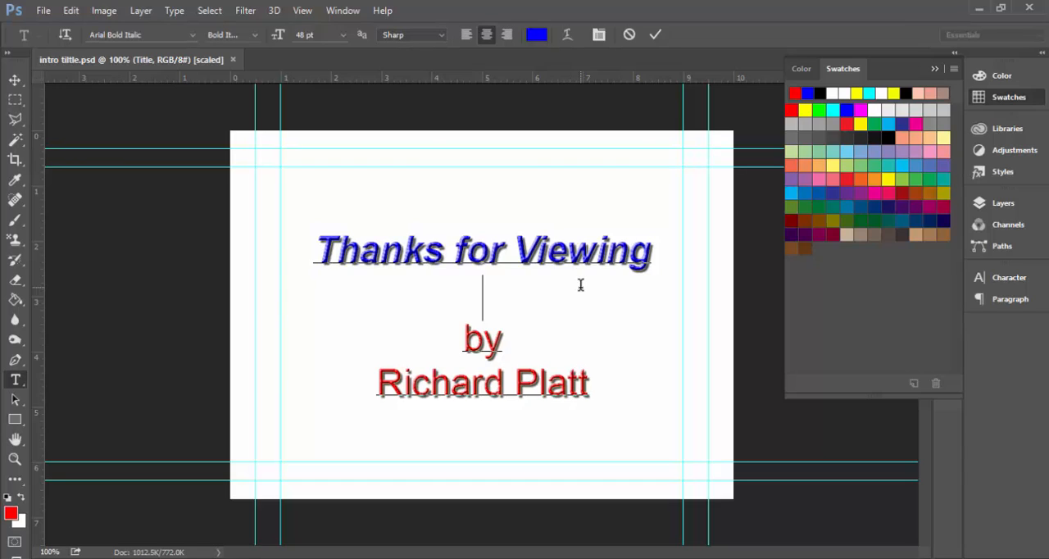
type("Please ")
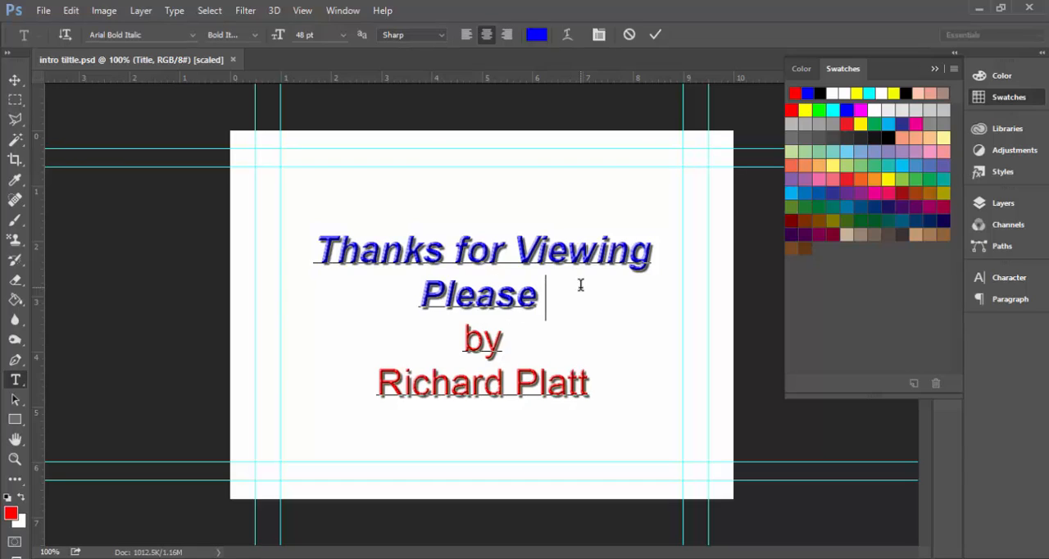
type("Subscribe")
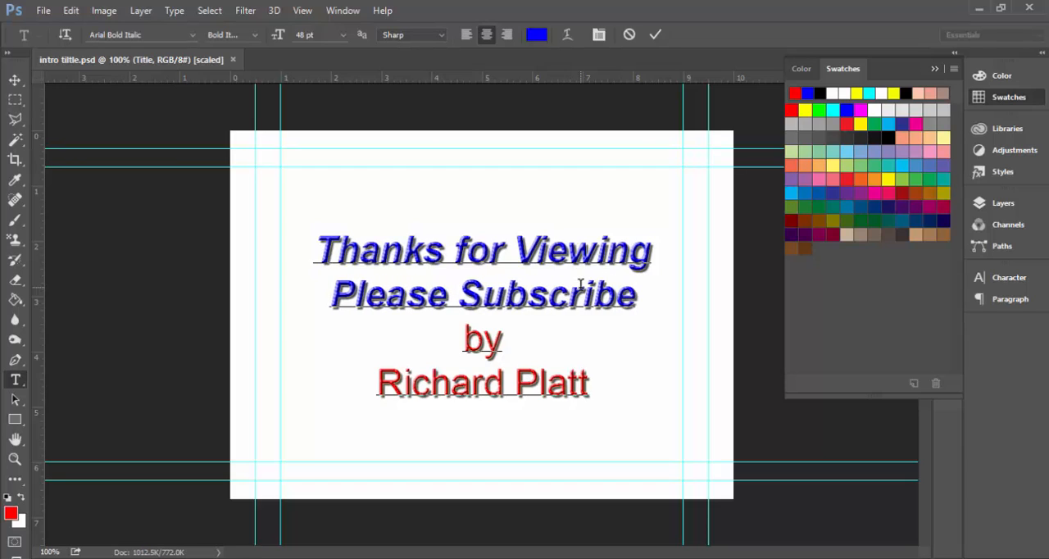
Delete the word "by", leaving its line blank, and append "Training" to the author's name line.
double_click(484, 340)
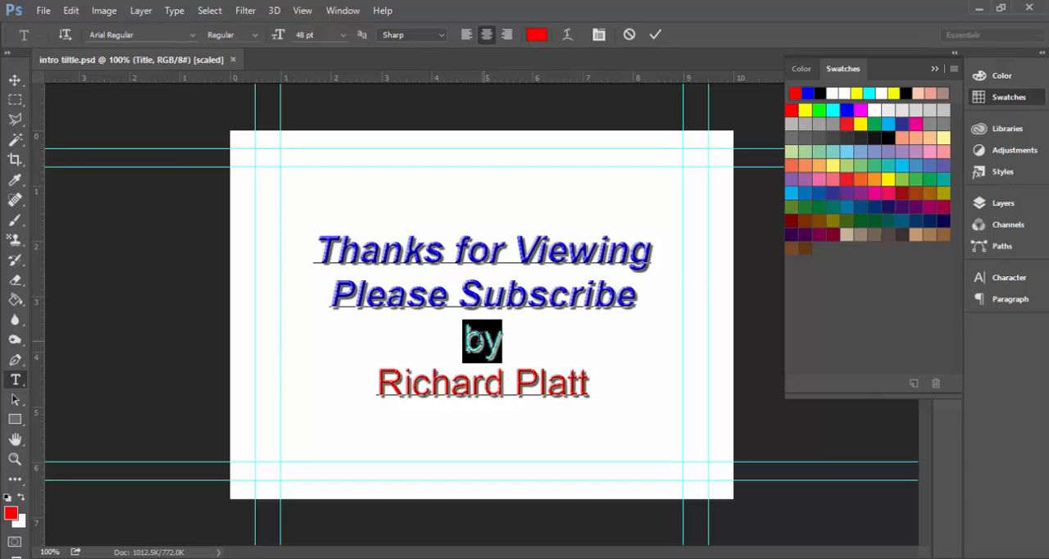
key("BackSpace")
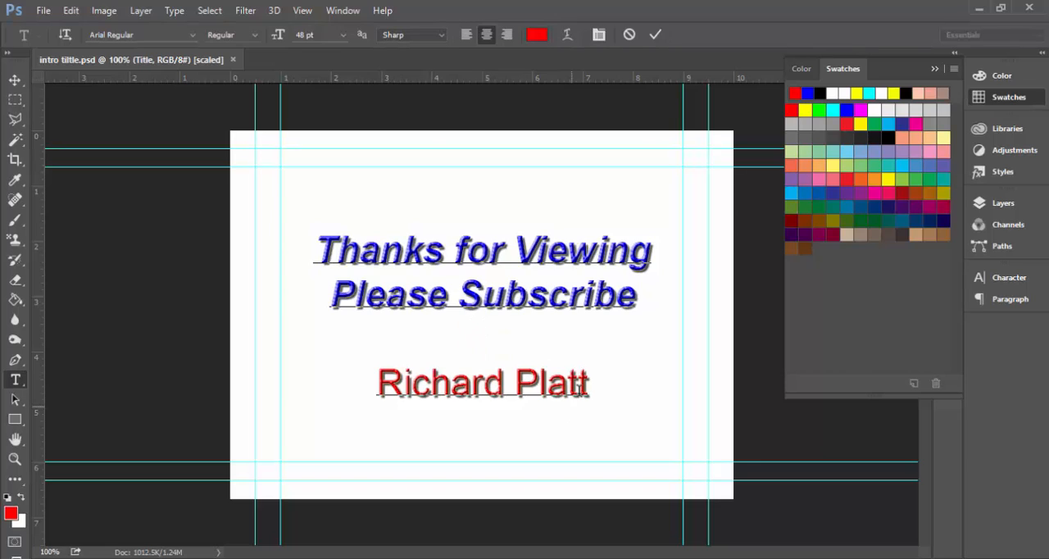
left_click(579, 391)
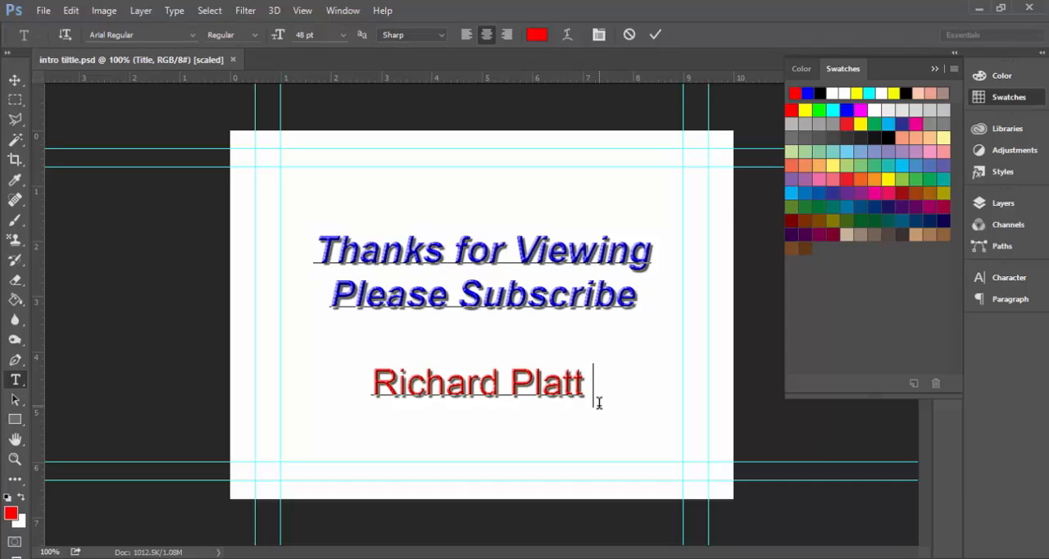
type("Training")
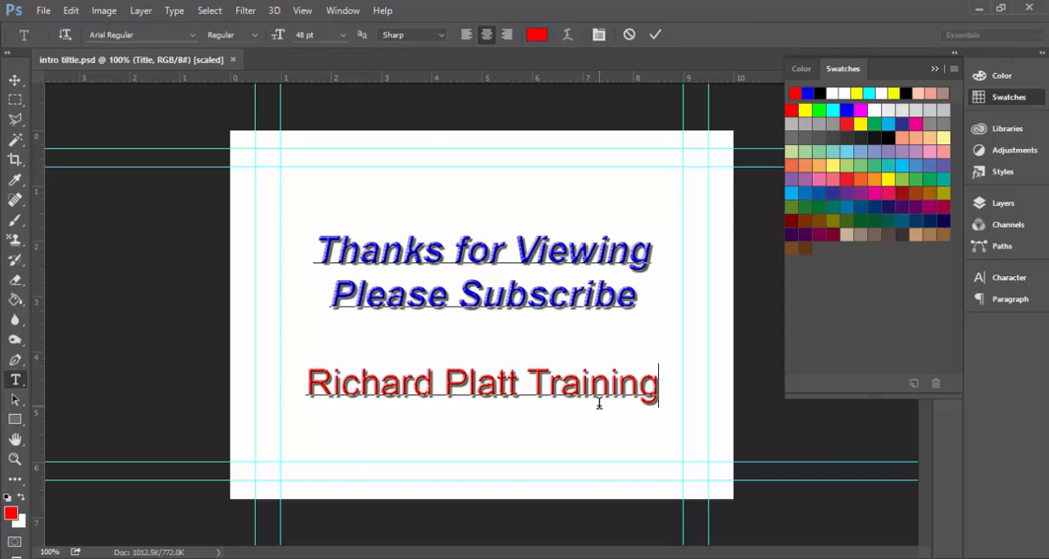
Save the closing title as a separate file, "ending tiltle.psd", in the 3d anim tut folder with Maximize Compatibility on.
left_click(43, 12)
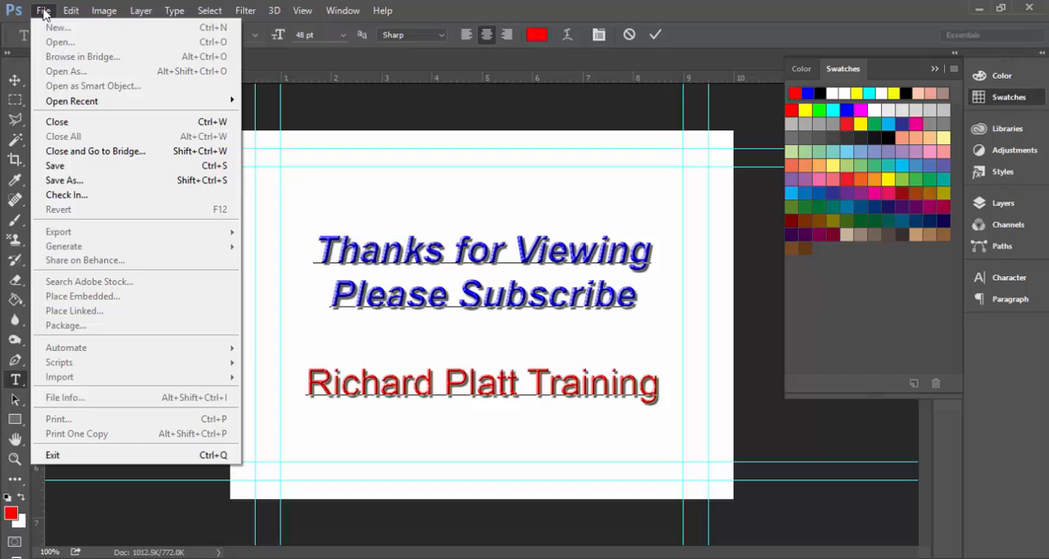
left_click(63, 180)
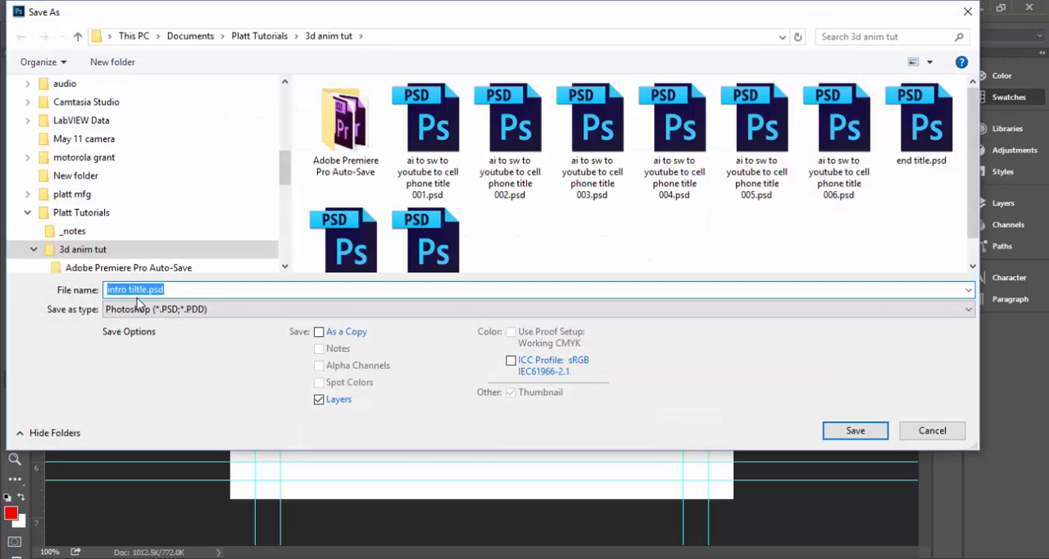
left_click(137, 293)
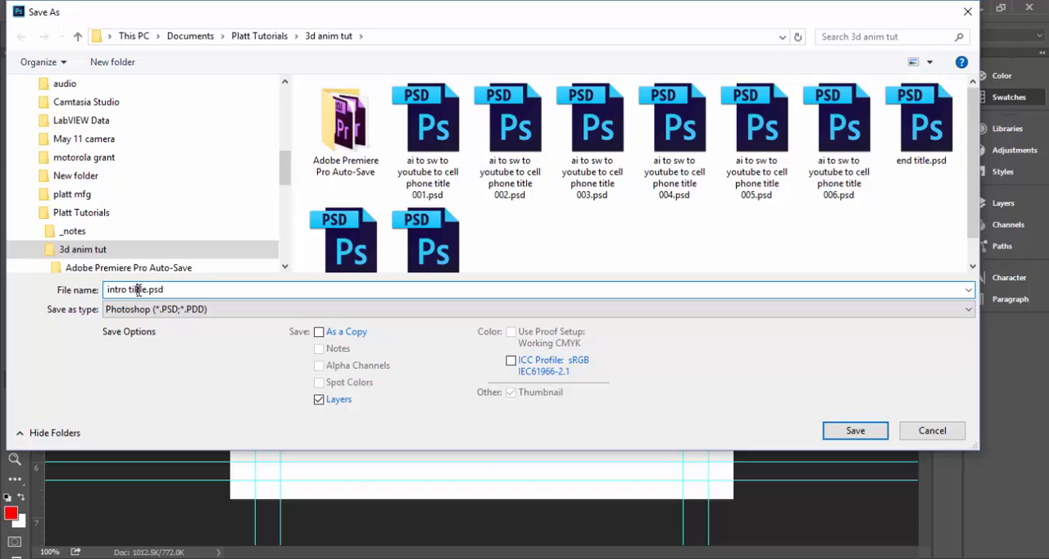
double_click(111, 287)
type("ending")
key("Return")
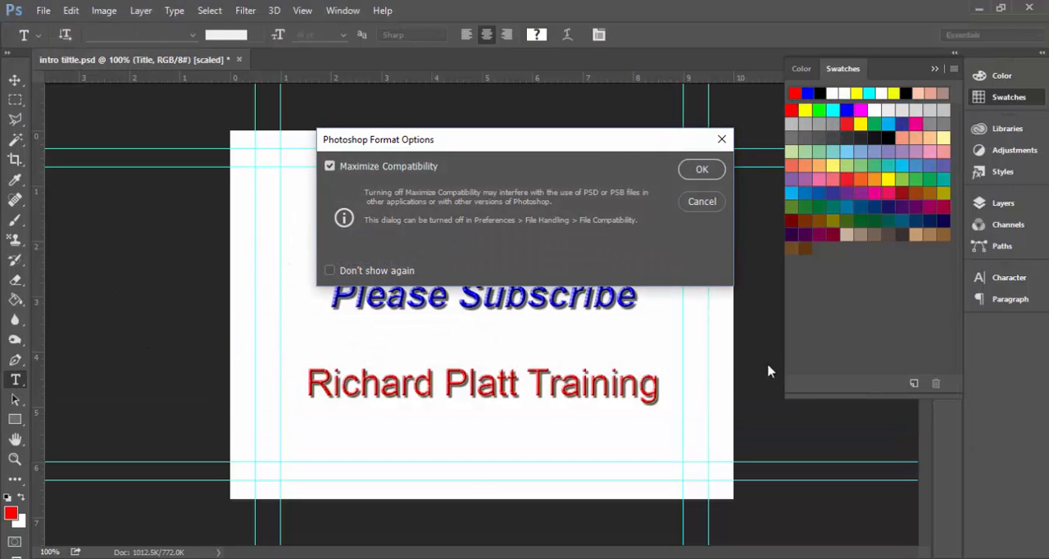
left_click(696, 169)
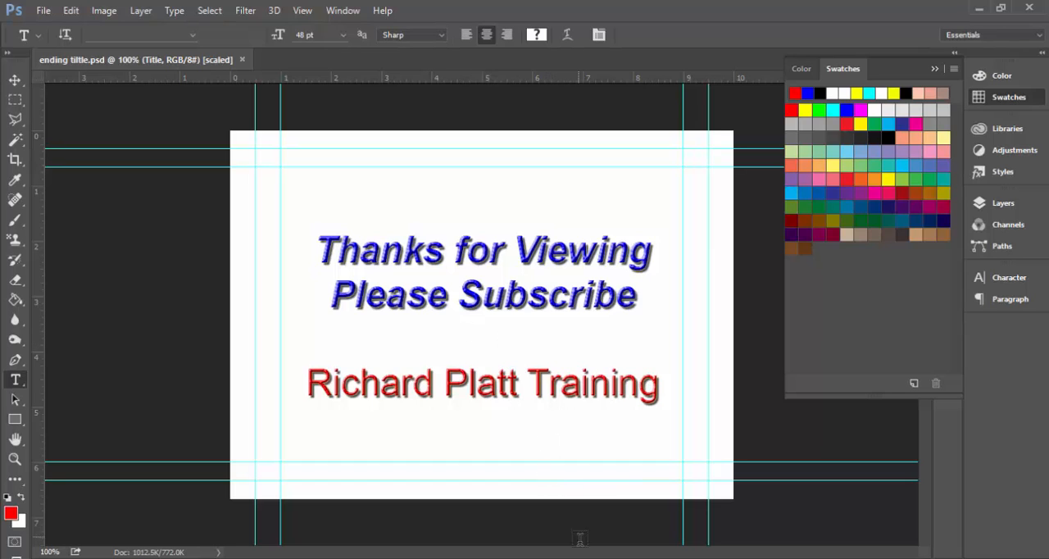
Switch to Premiere Pro and import "intro tiltle.psd" and "ending tiltle.psd" from Platt Tutorials > 3d anim tut, each with Merge All Layers.
left_click(610, 558)
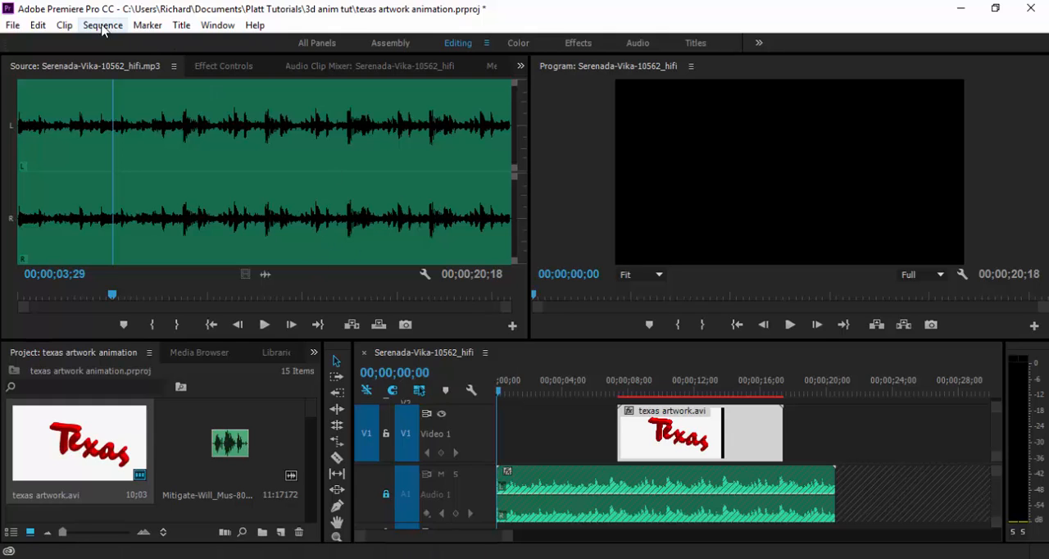
left_click(11, 25)
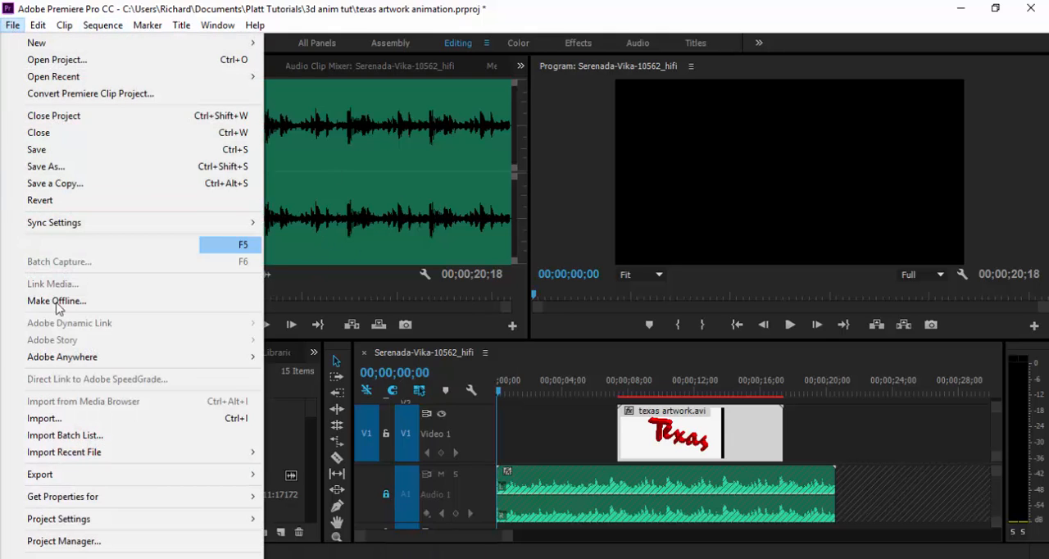
left_click(43, 419)
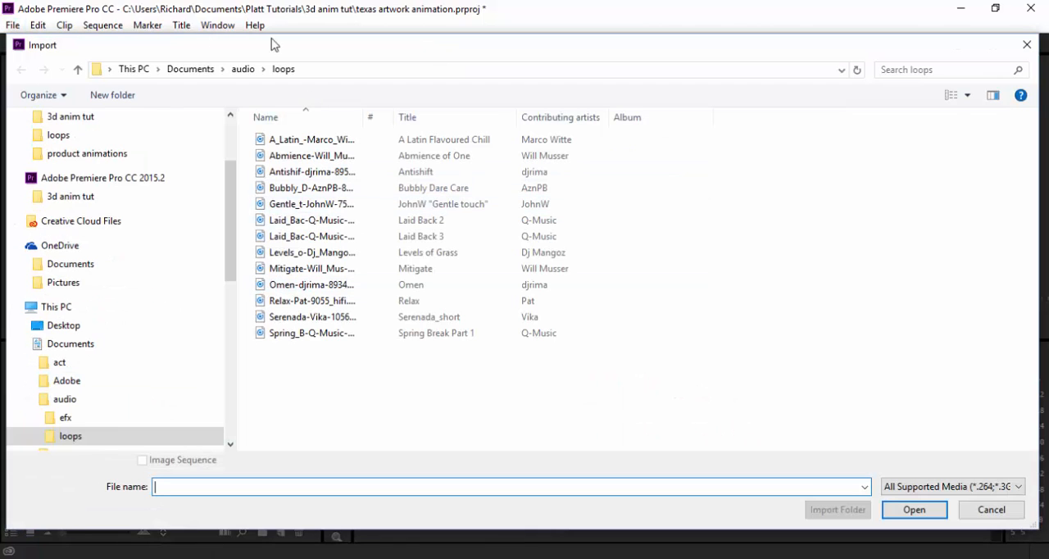
left_click(194, 71)
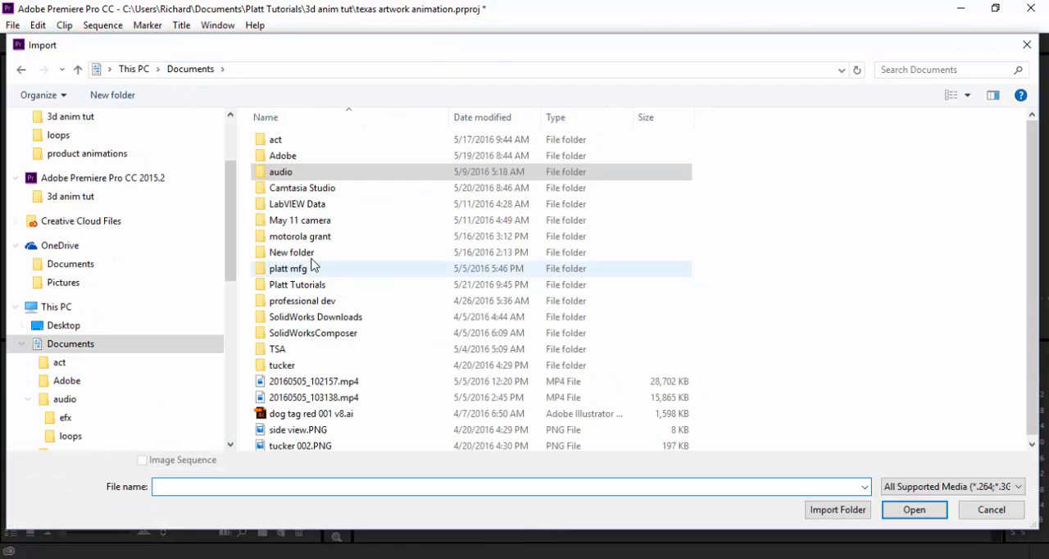
double_click(289, 285)
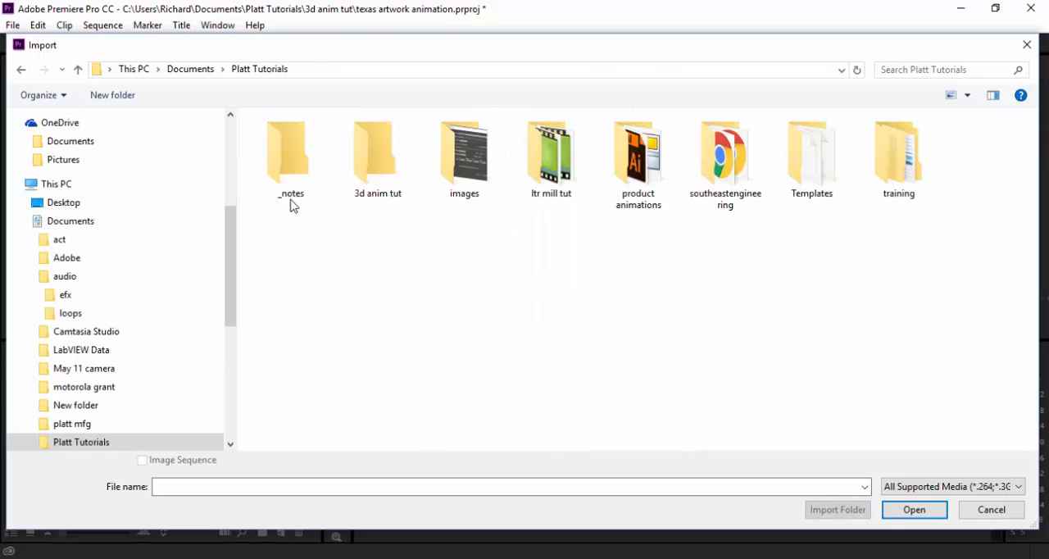
double_click(378, 166)
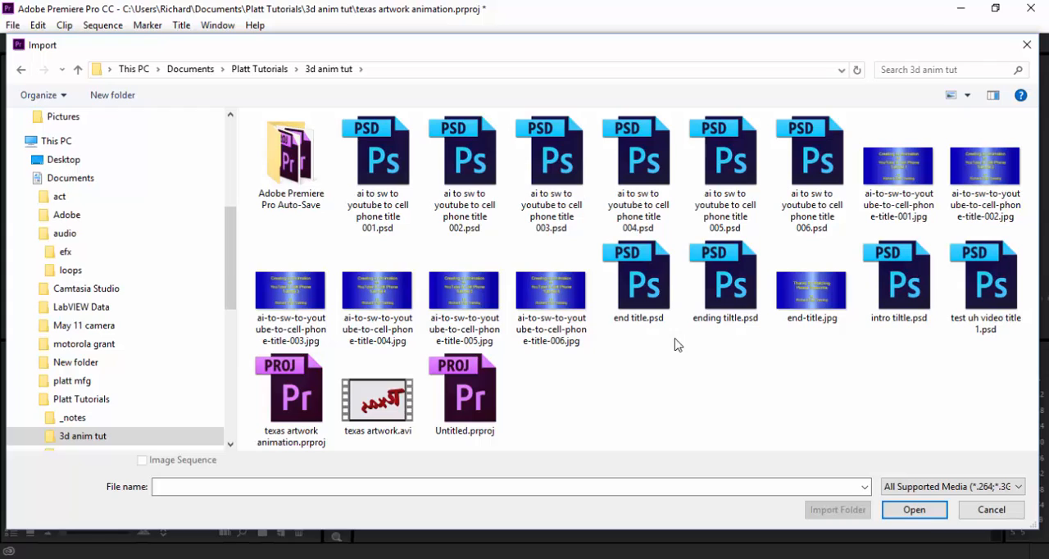
left_click(722, 324)
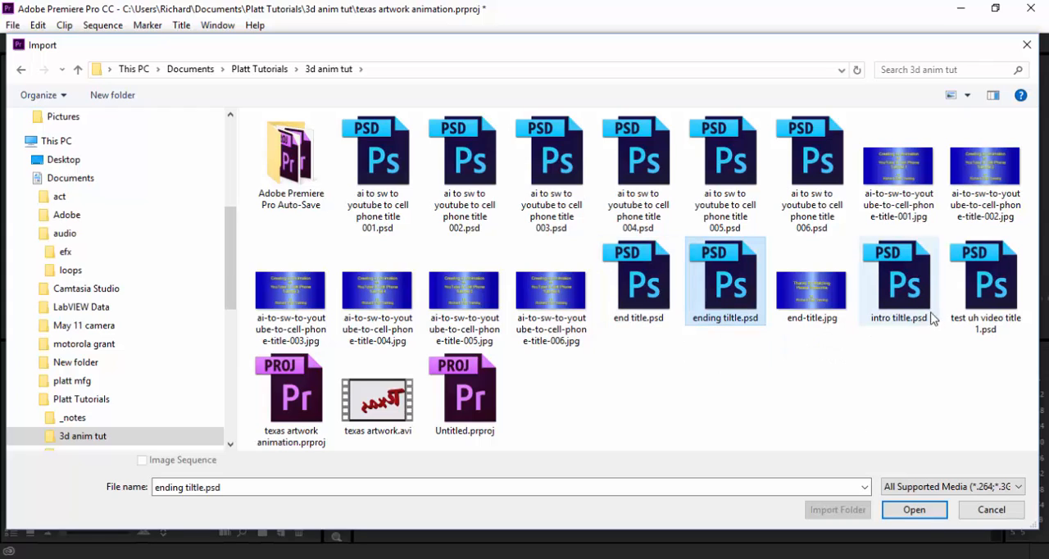
left_click(907, 301, "ctrl")
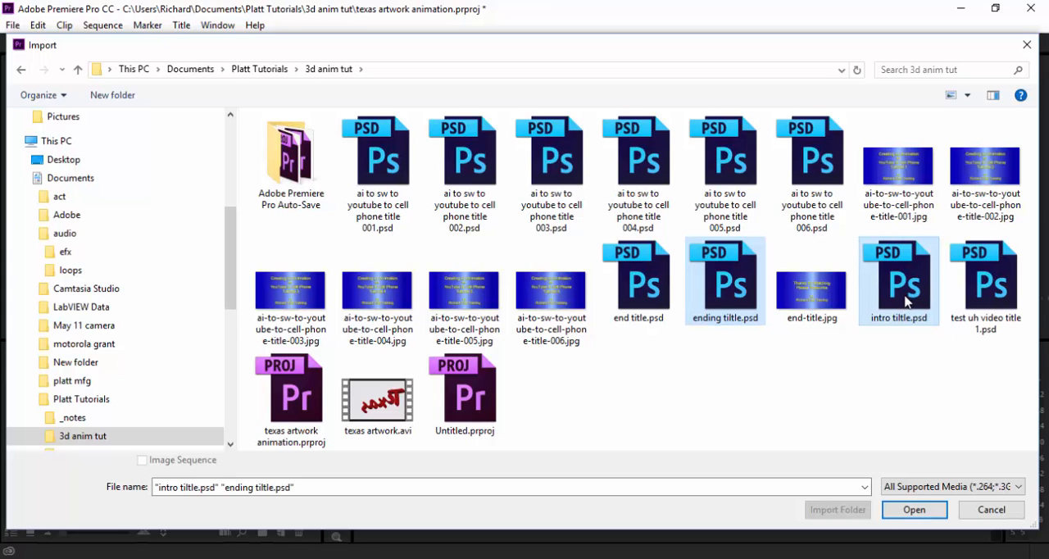
left_click(912, 509)
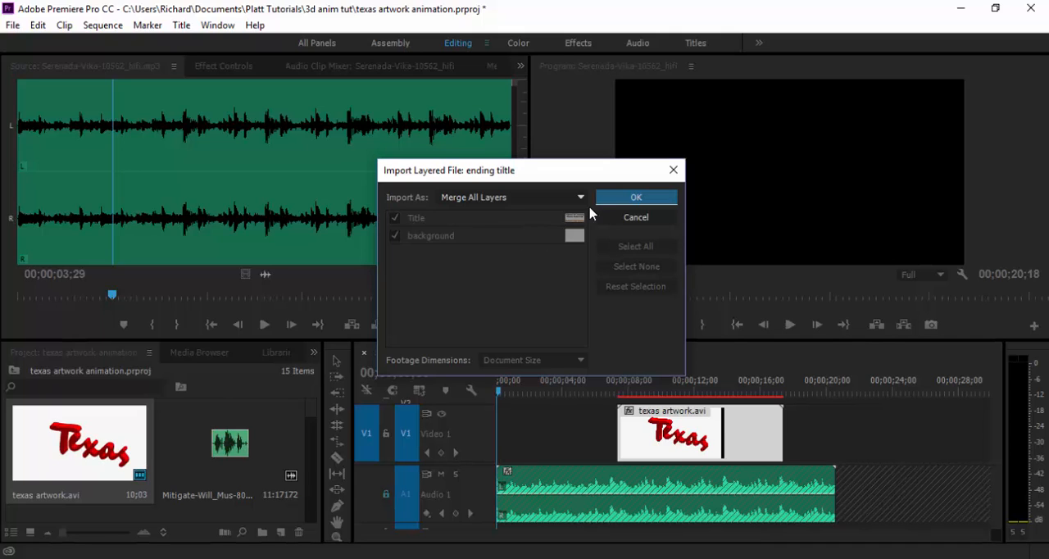
left_click(616, 199)
left_click(616, 199)
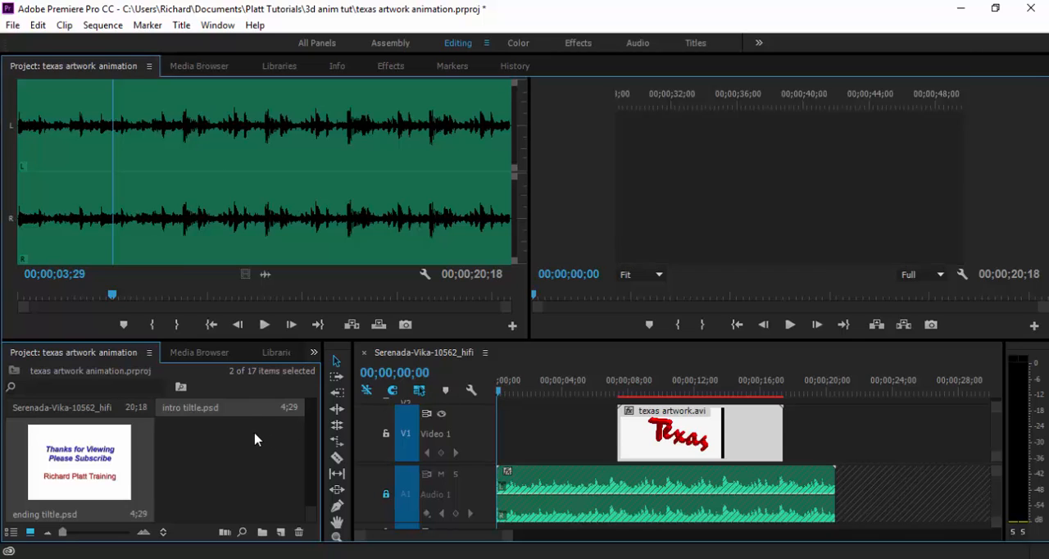
Place the intro title at the start of the Video 1 track, before the Texas artwork clip, and enlarge the timeline to full view.
key("grave")
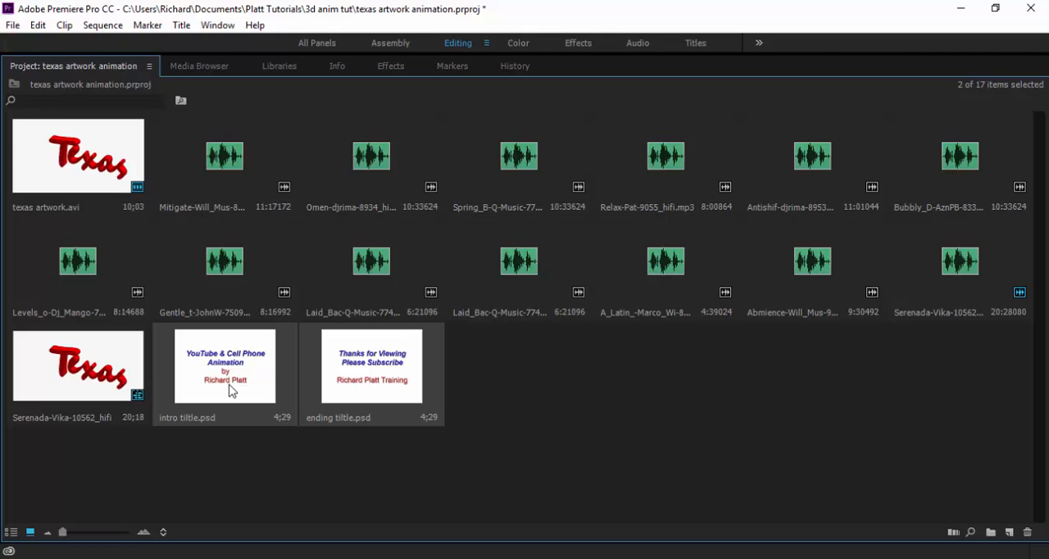
key("ctrl+shift+a")
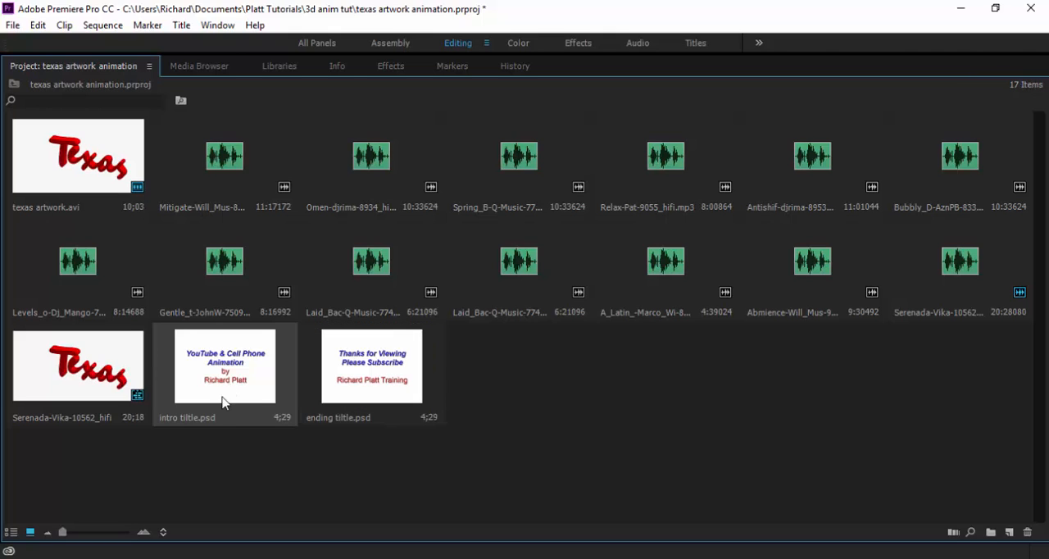
key("grave")
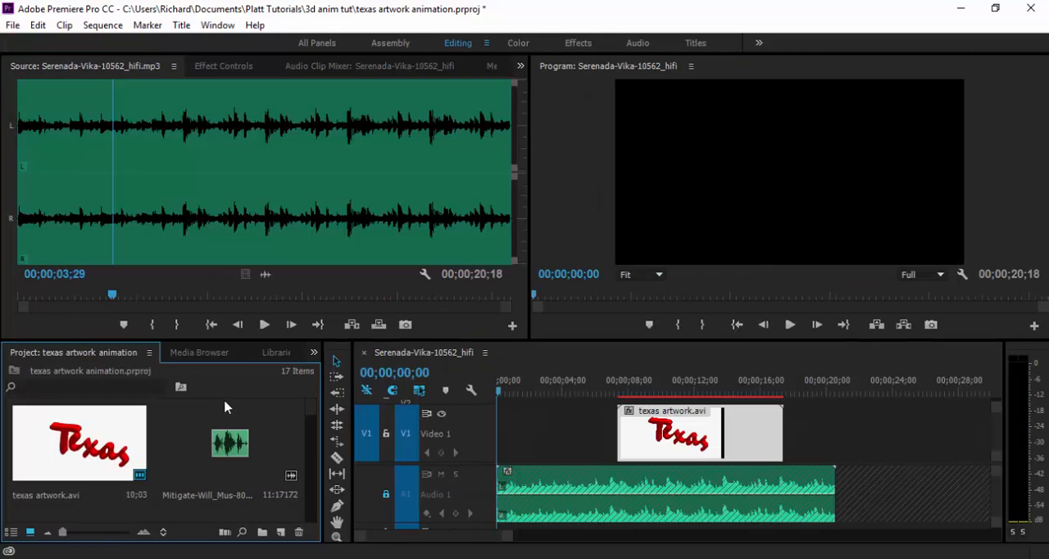
left_click_drag(309, 412, 305, 501)
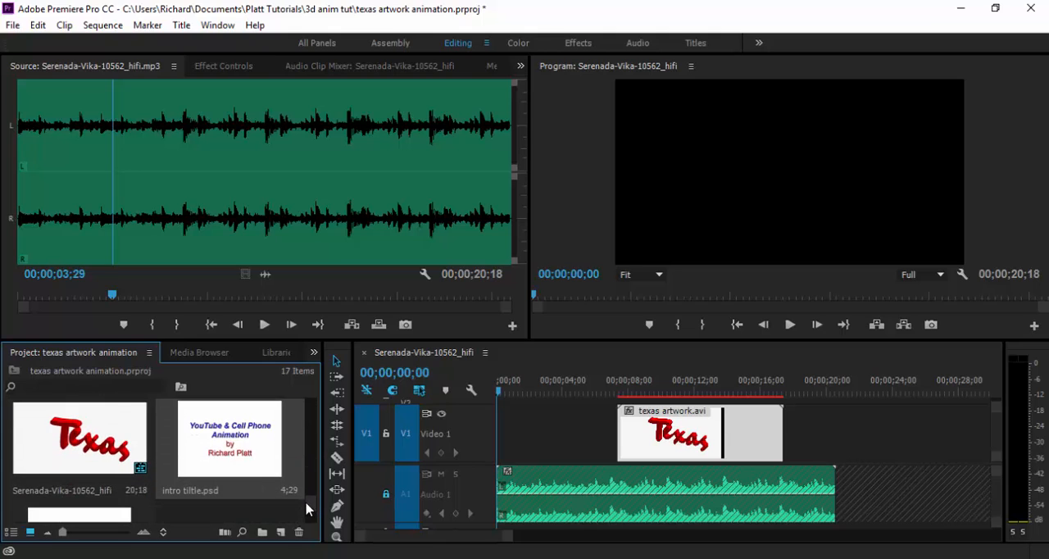
left_click_drag(280, 423, 487, 462)
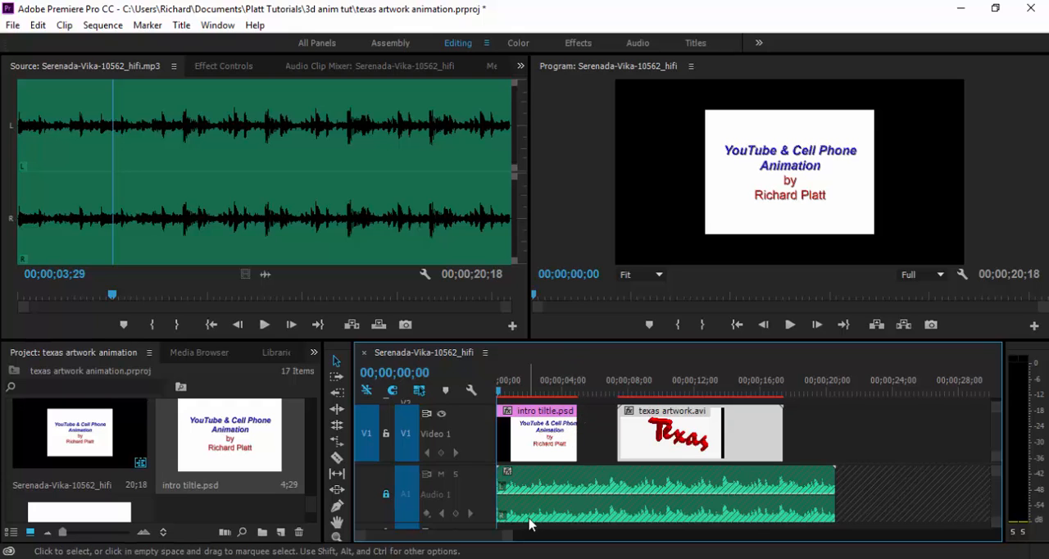
key("grave")
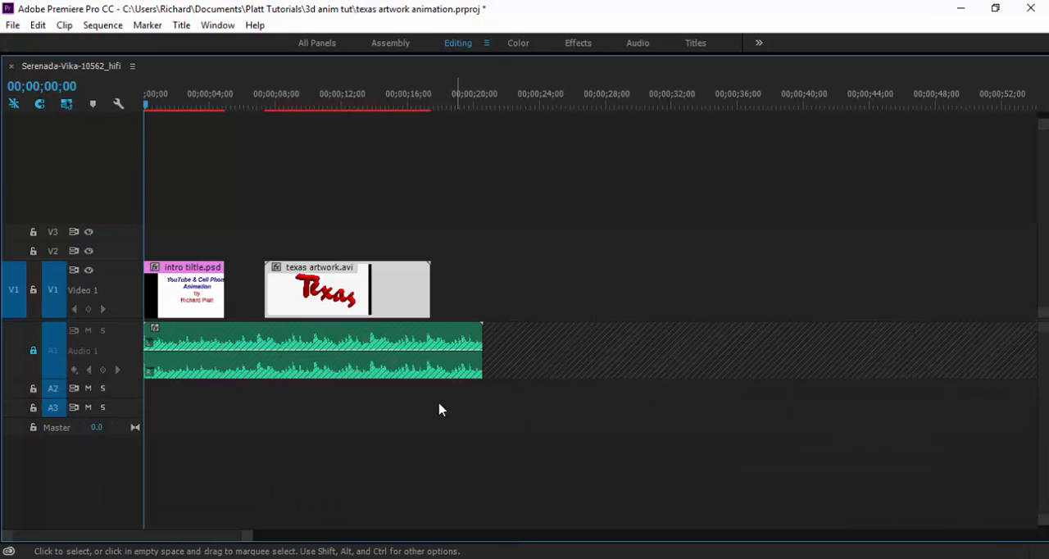